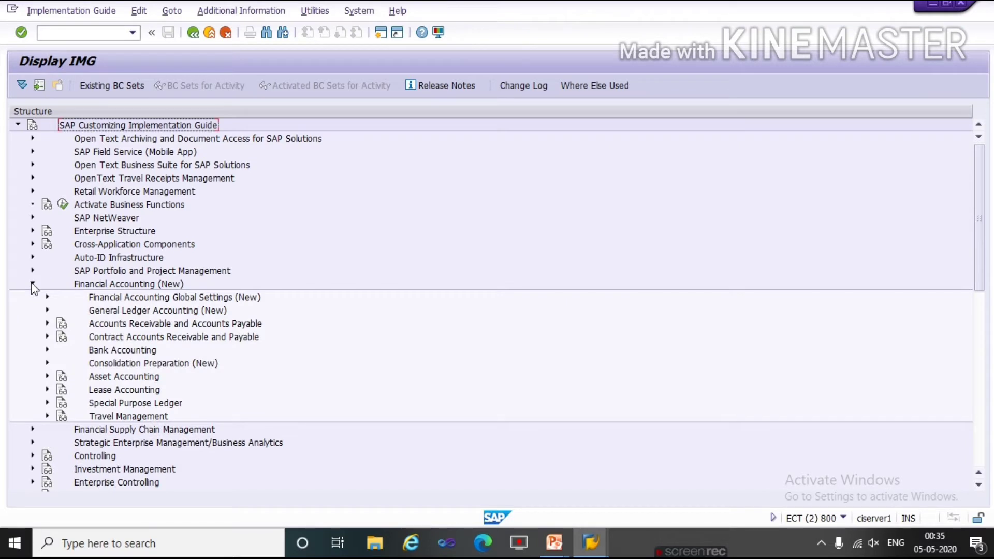
Expand General Ledger Accounting (New) down through Master Data and G/L Accounts to the Edit G/L Account (Individual Processing) activities
click(47, 310)
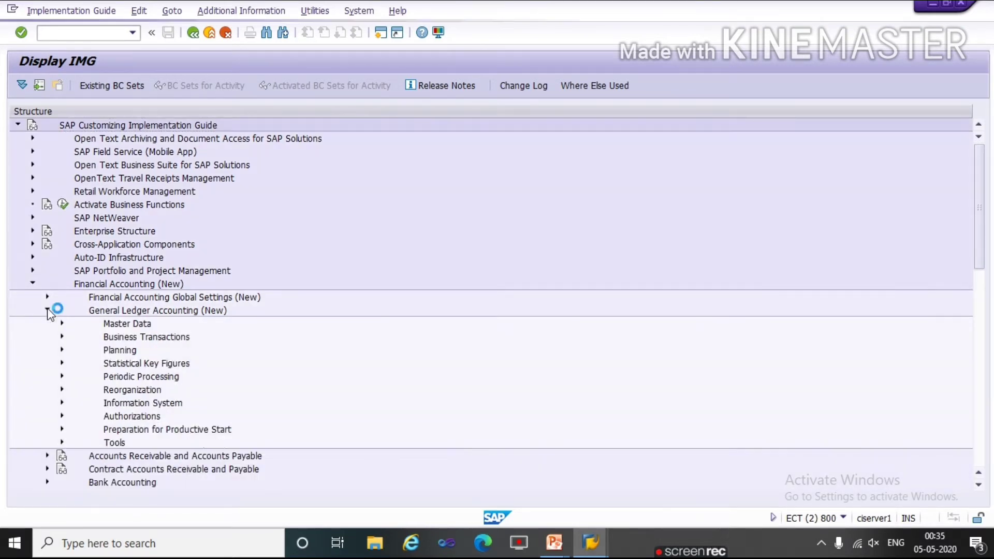
click(62, 324)
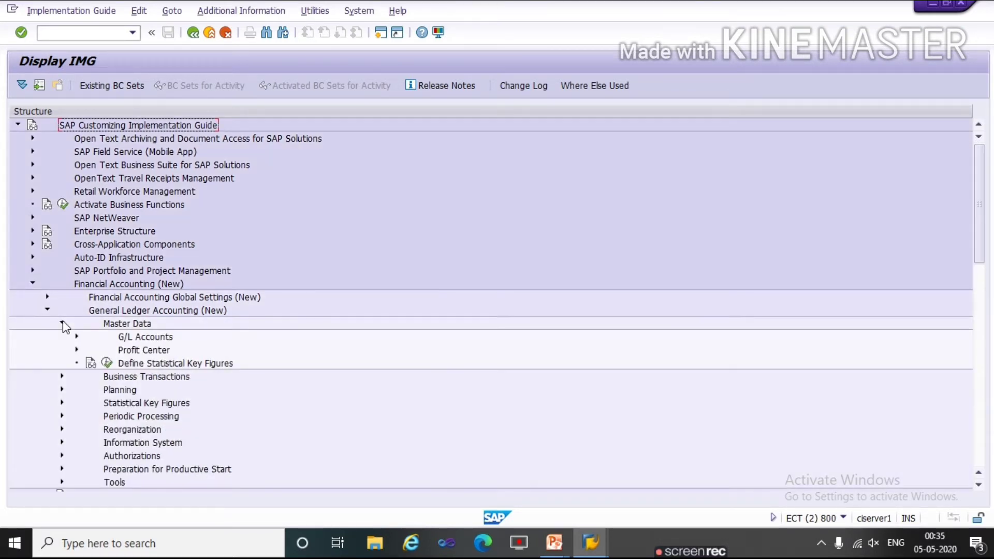
click(76, 337)
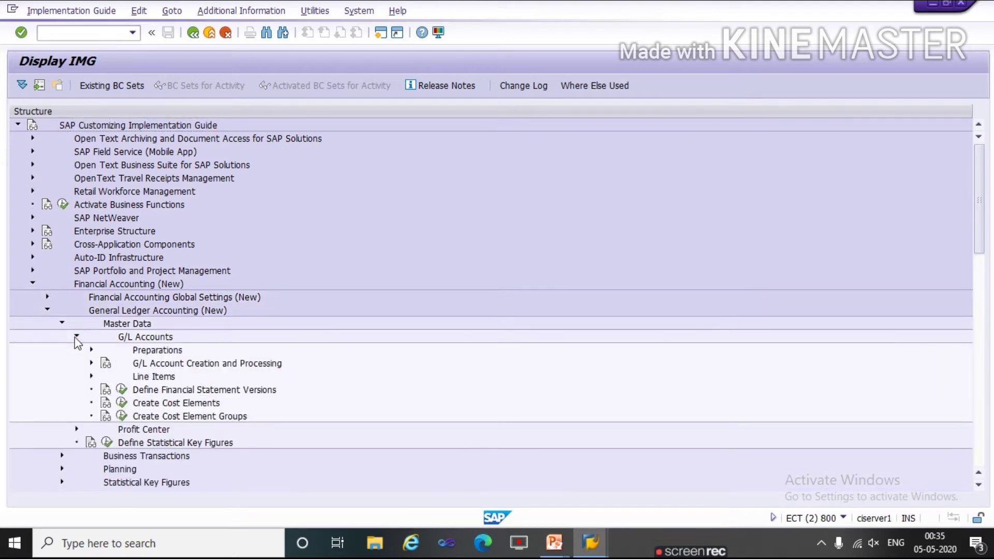
click(91, 364)
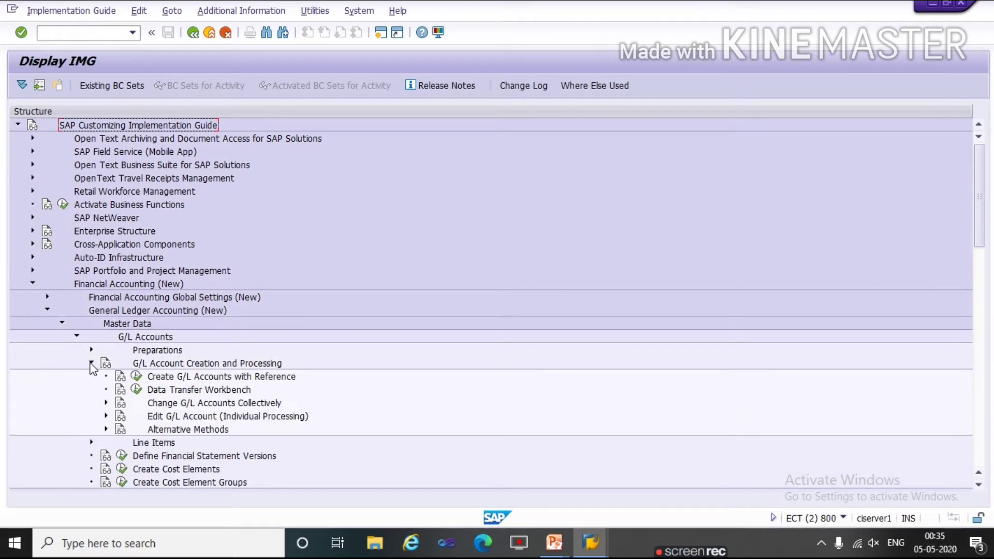
click(106, 415)
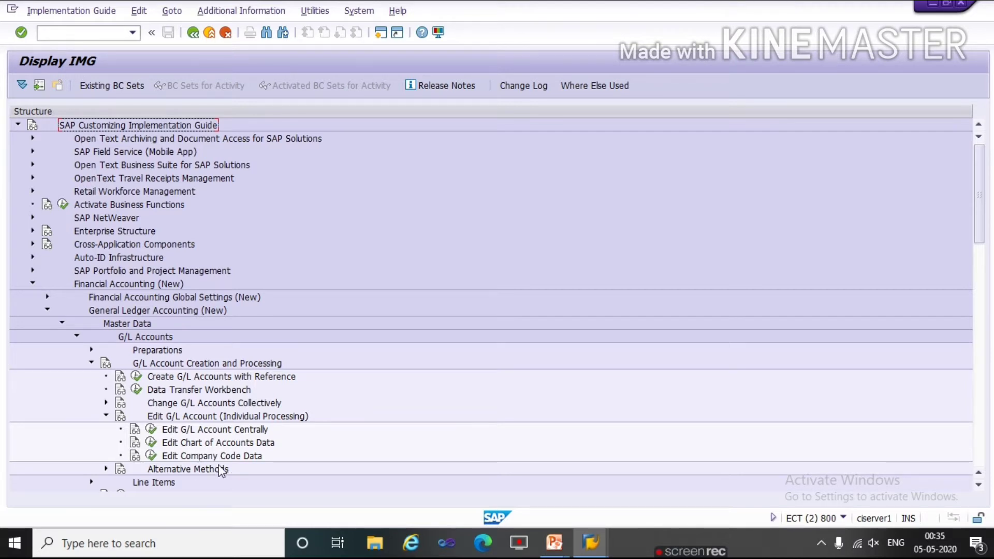
View the Edit Company Code Data and Edit Chart of Accounts Data activities, returning to the implementation guide after each
click(151, 456)
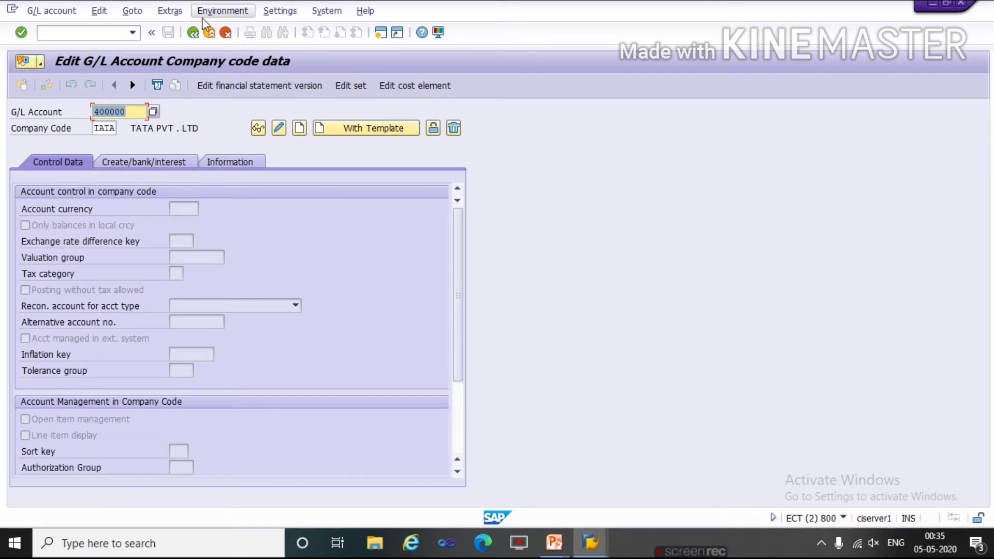
click(193, 33)
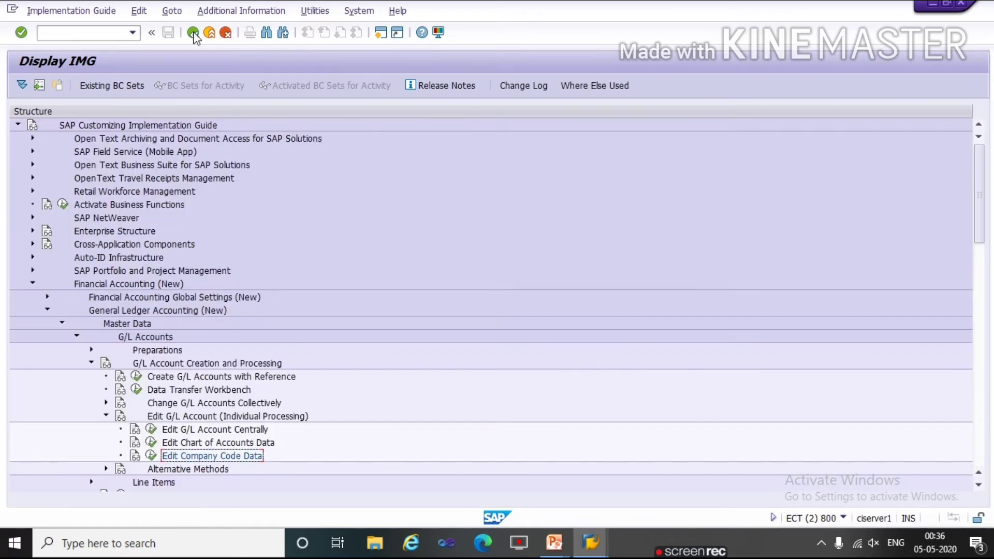
click(151, 442)
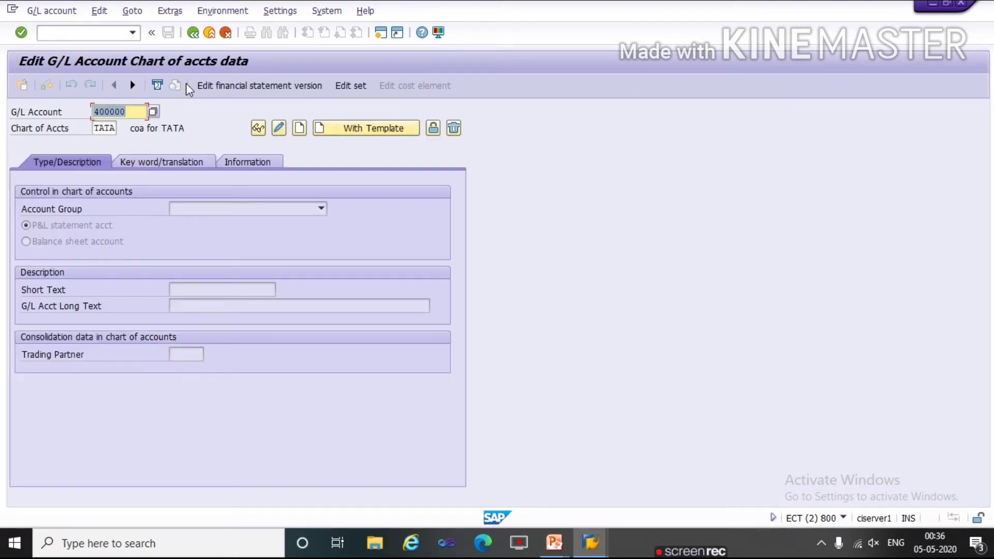
click(193, 34)
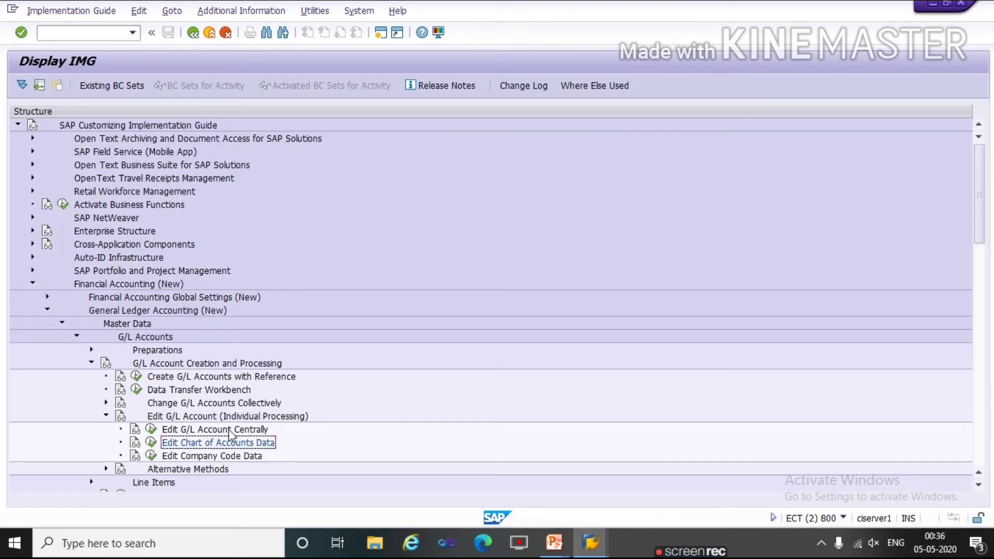
Open the Edit G/L Account Centrally activity and enter tata as the company code
click(150, 429)
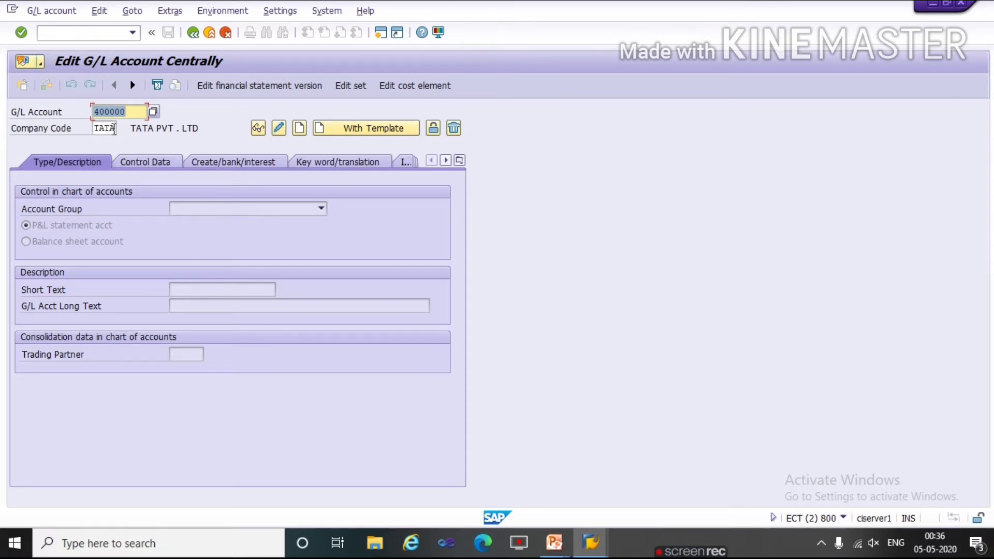
click(113, 129)
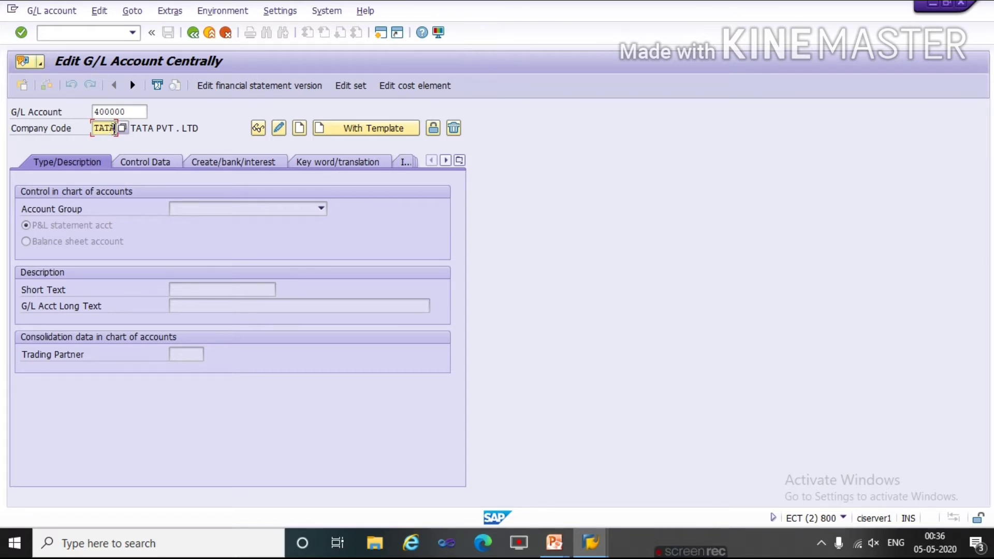
key(BackSpace)
key(BackSpace)
key(BackSpace)
key(BackSpace)
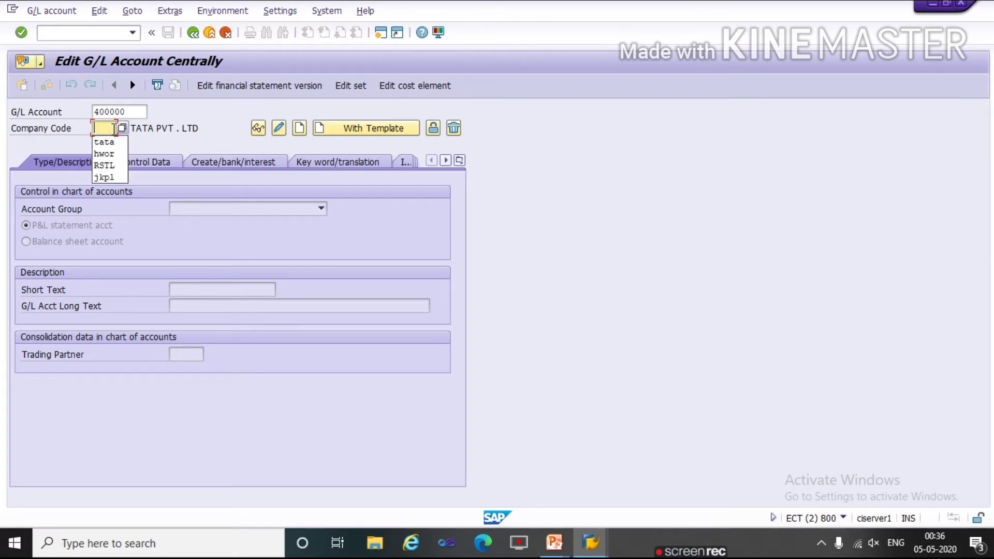
text(tata)
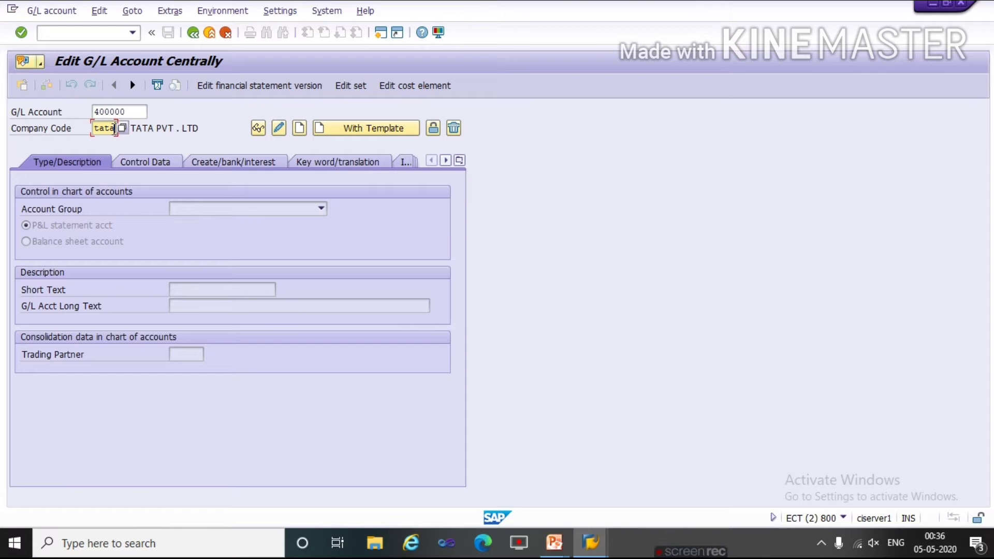
Clear the existing number from the G/L Account field
click(131, 111)
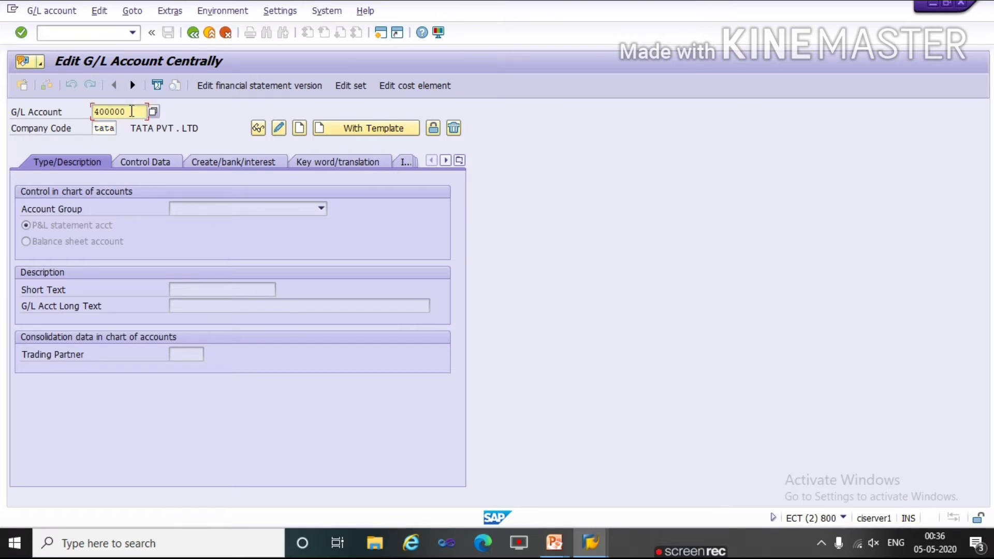
key(BackSpace)
key(BackSpace)
key(BackSpace)
key(BackSpace)
key(BackSpace)
key(BackSpace)
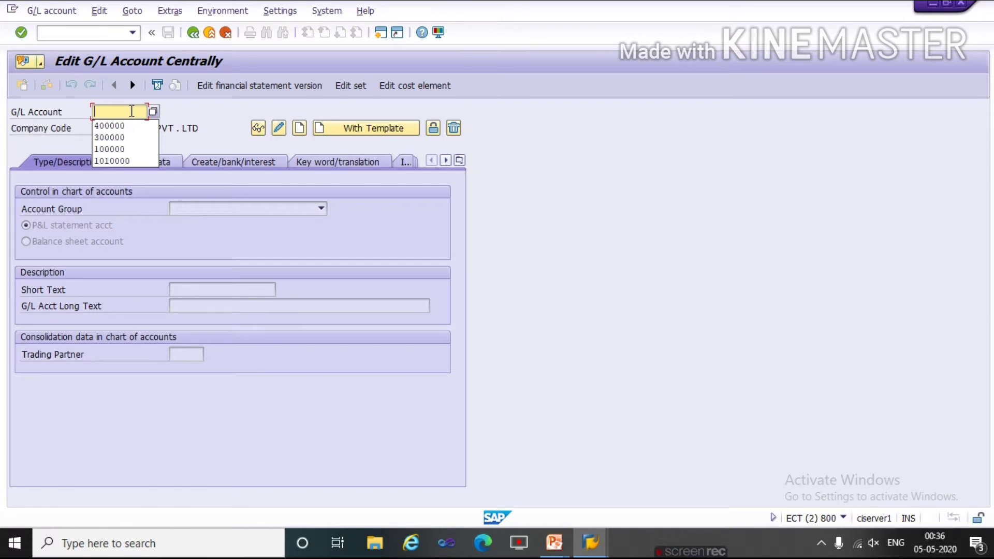
In a new session, run transaction obd4 and position the account groups list at chart of accounts tata
click(381, 32)
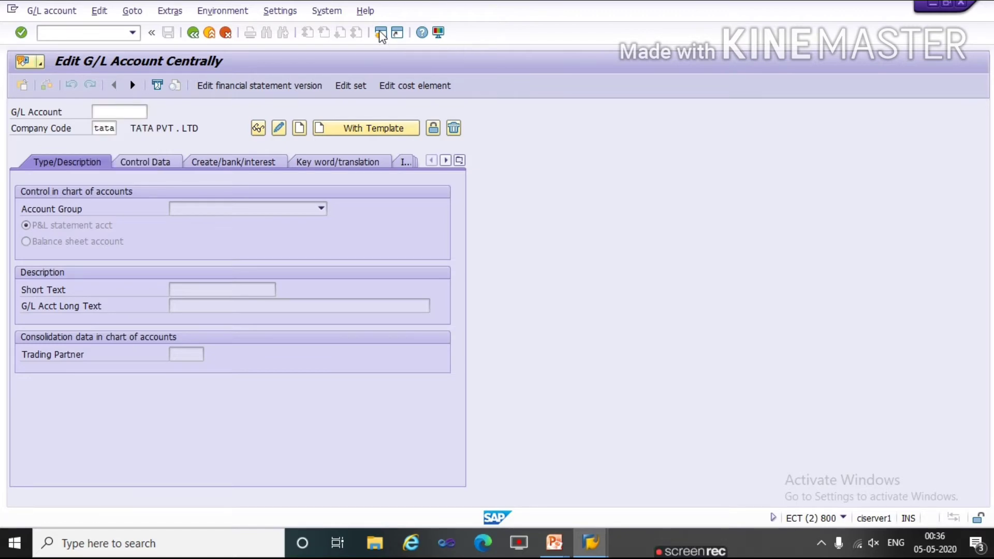
click(380, 33)
text(obd4)
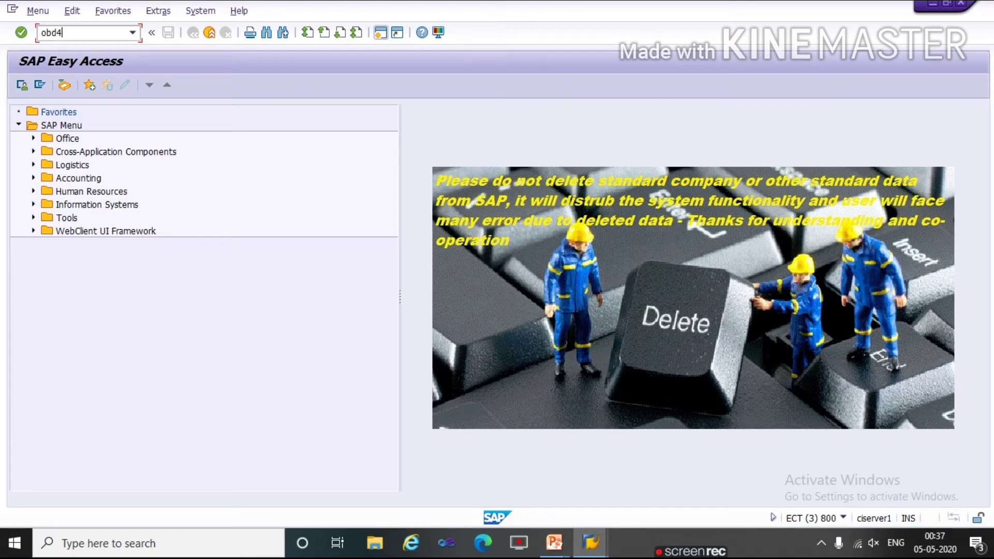
key(Return)
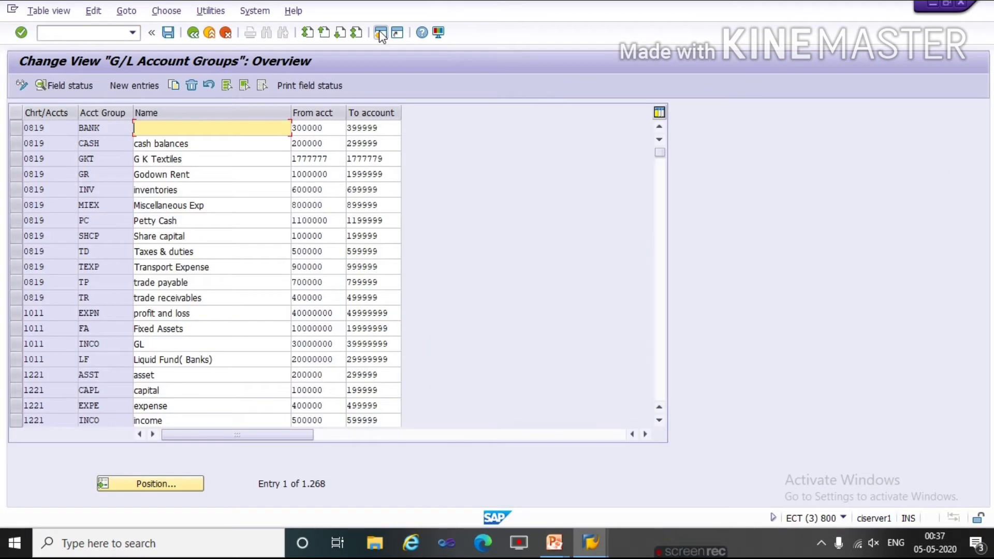
click(182, 482)
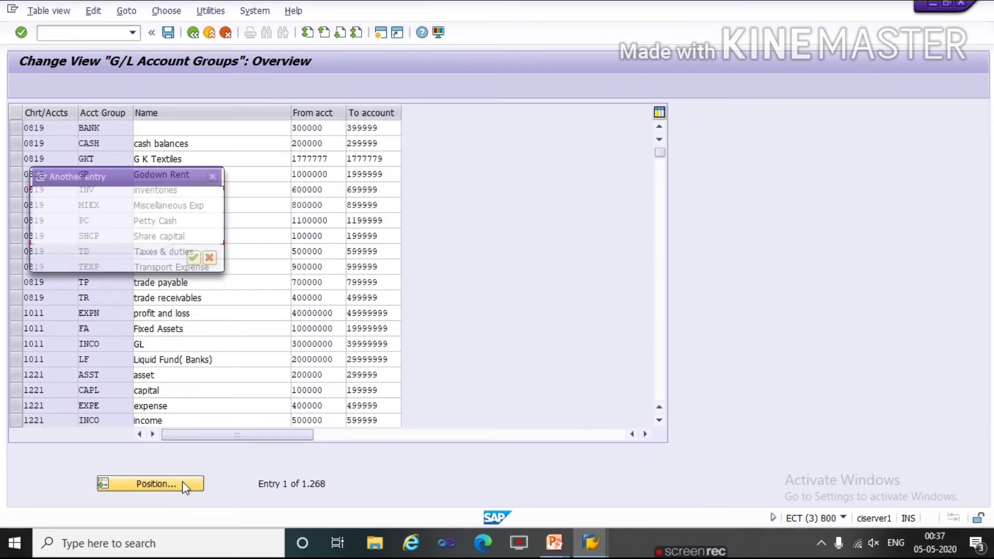
text(tata)
key(Return)
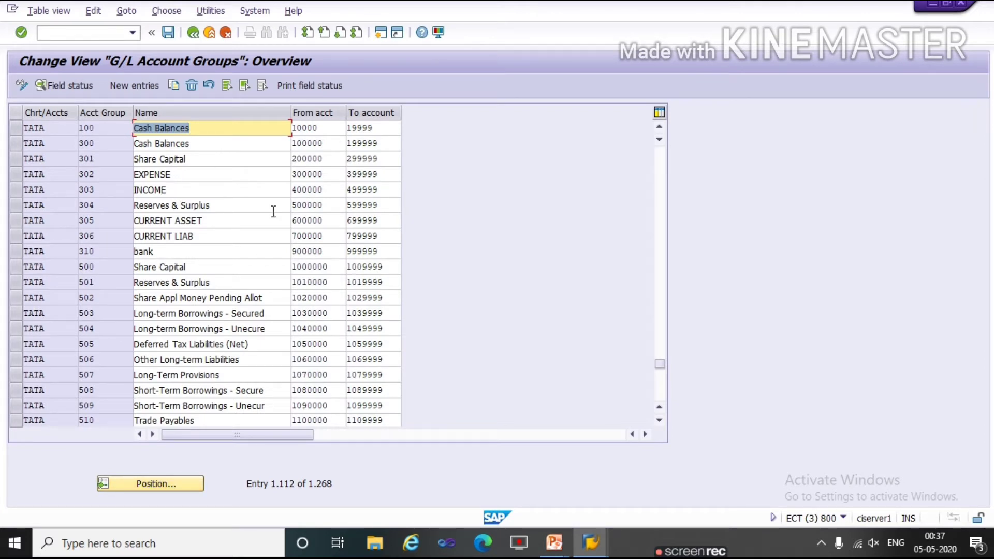
Copy the From acct number of the TATA account group INCOME
click(335, 190)
drag(335, 189, 291, 189)
key(ctrl+c)
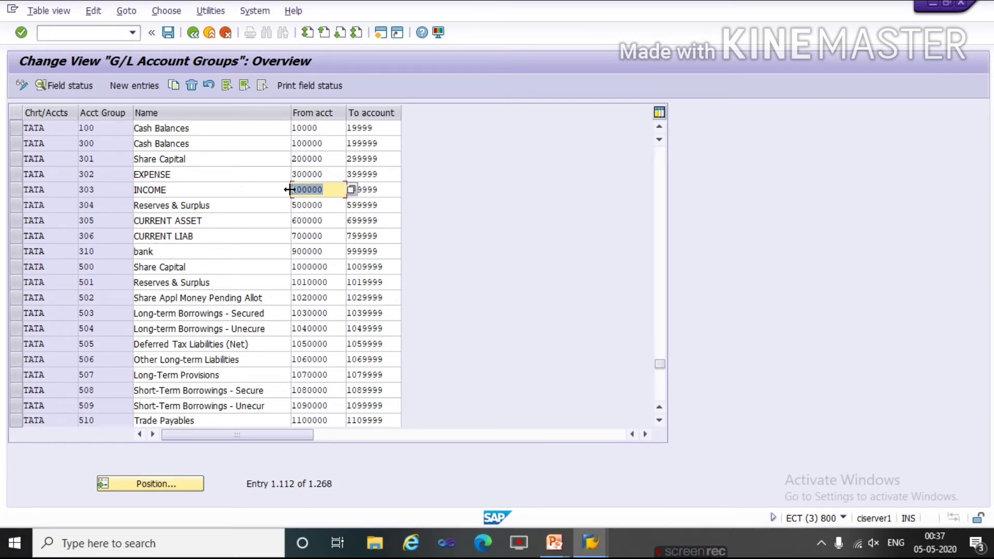
click(290, 189)
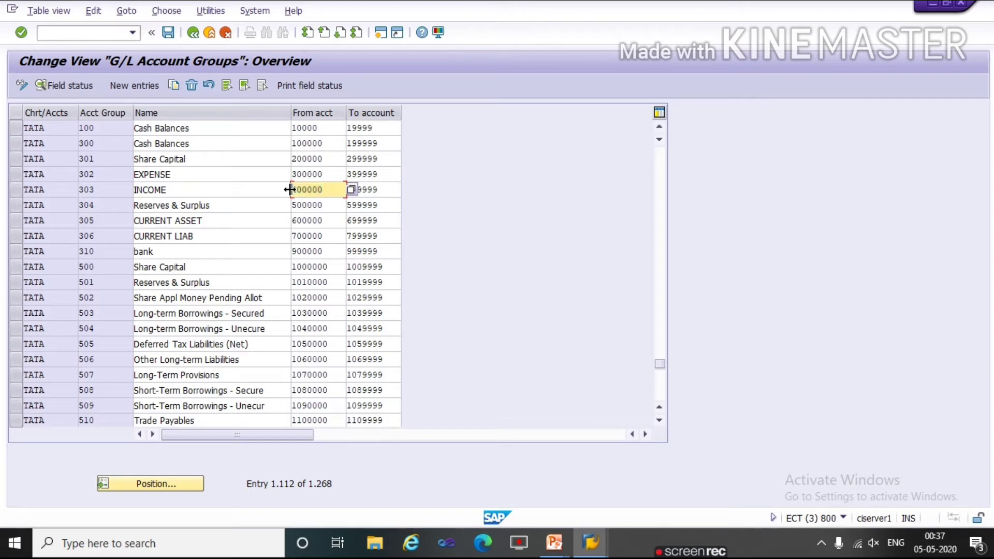
Return to the central G/L account session, enter the copied INCOME number as the G/L account and start creating it
key(alt+Tab)
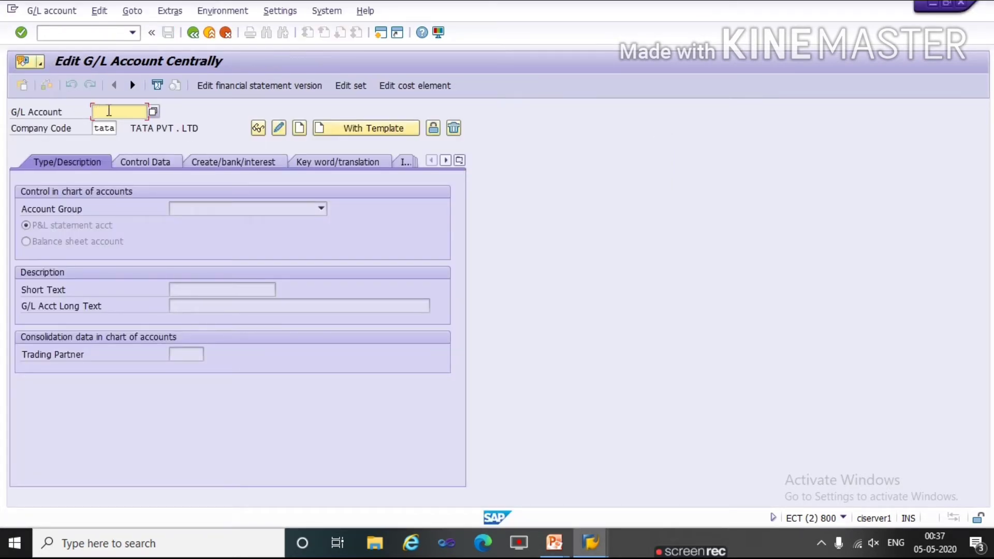
click(128, 111)
key(ctrl+v)
click(299, 129)
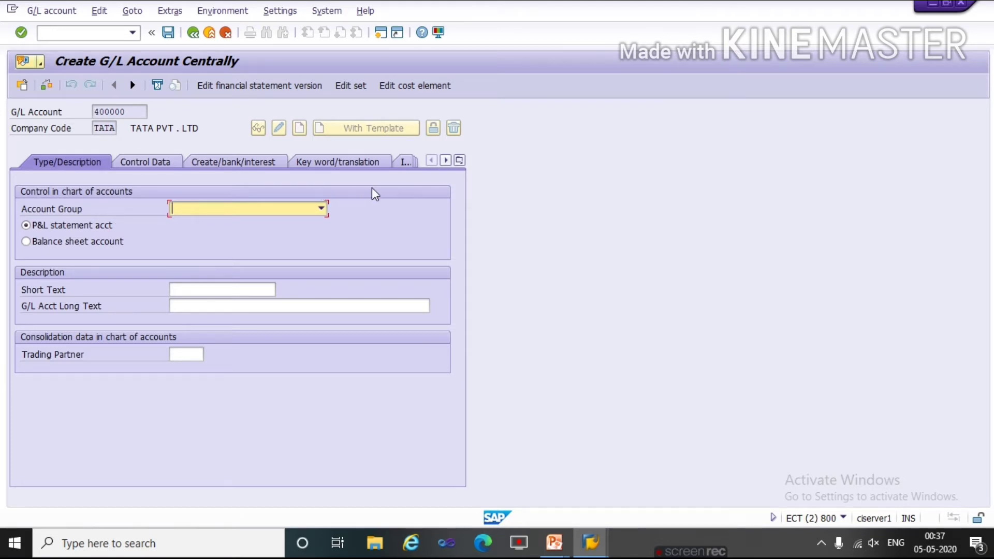
Assign the new account to the INCOME account group and mark it as a P&L statement account
click(321, 208)
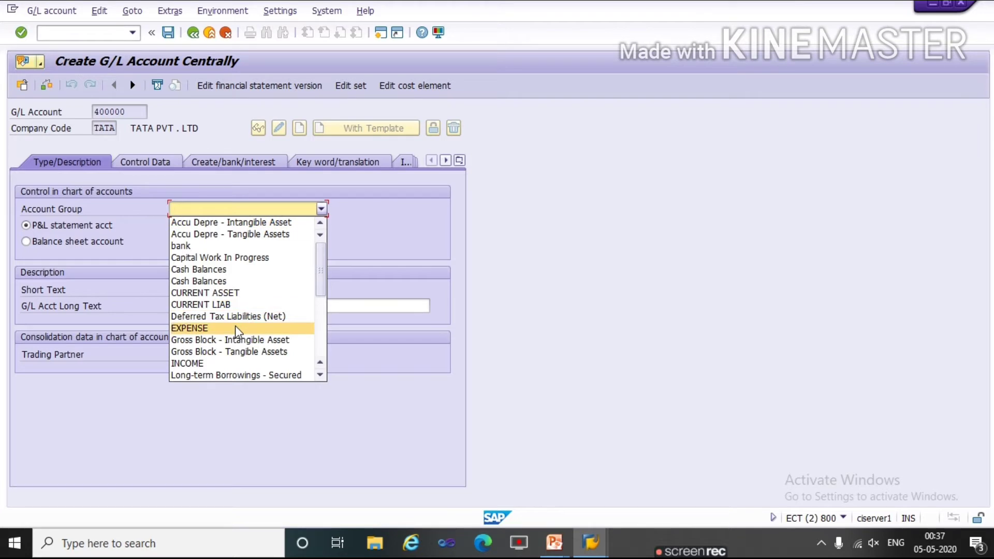
click(222, 364)
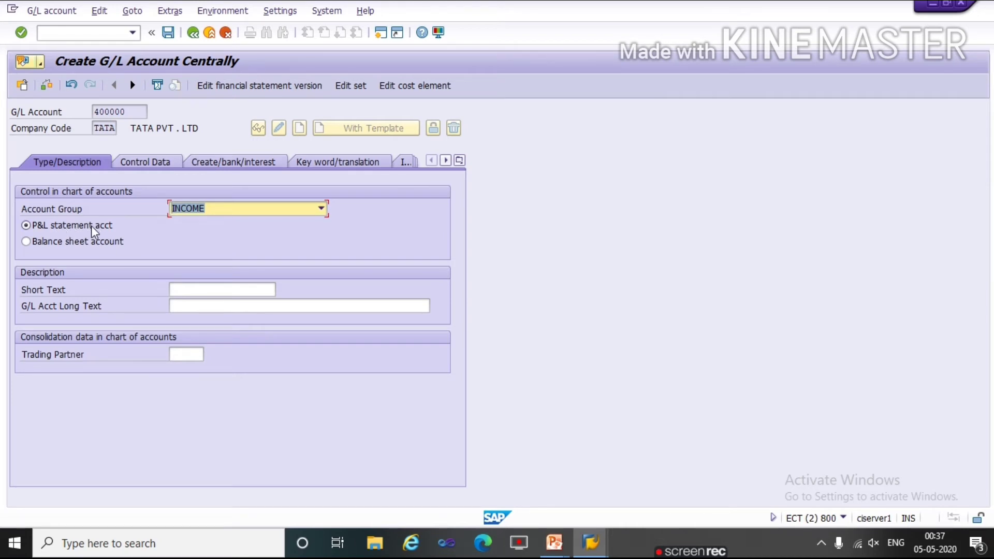
click(73, 225)
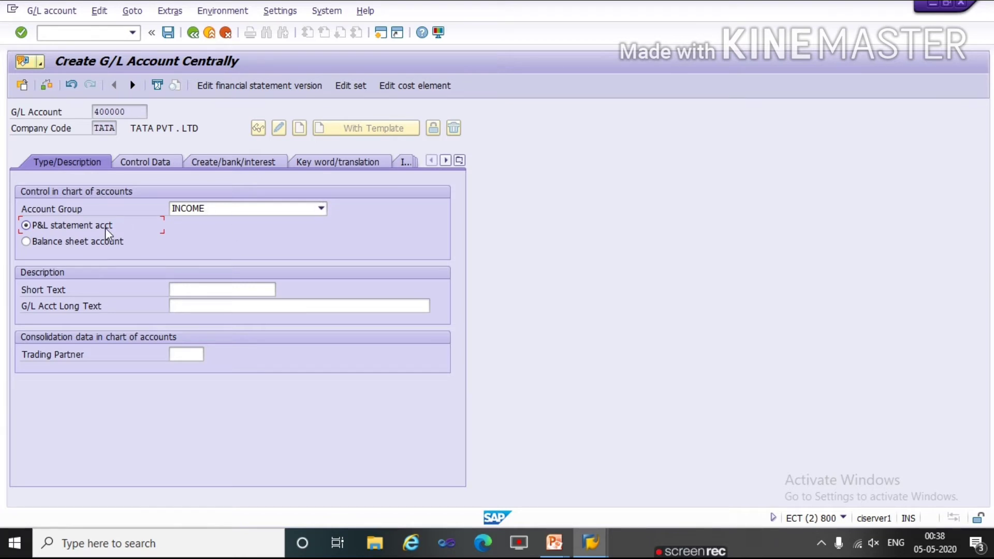
Enter "income a/c" as the short text and "income account" as the G/L account long text
click(195, 289)
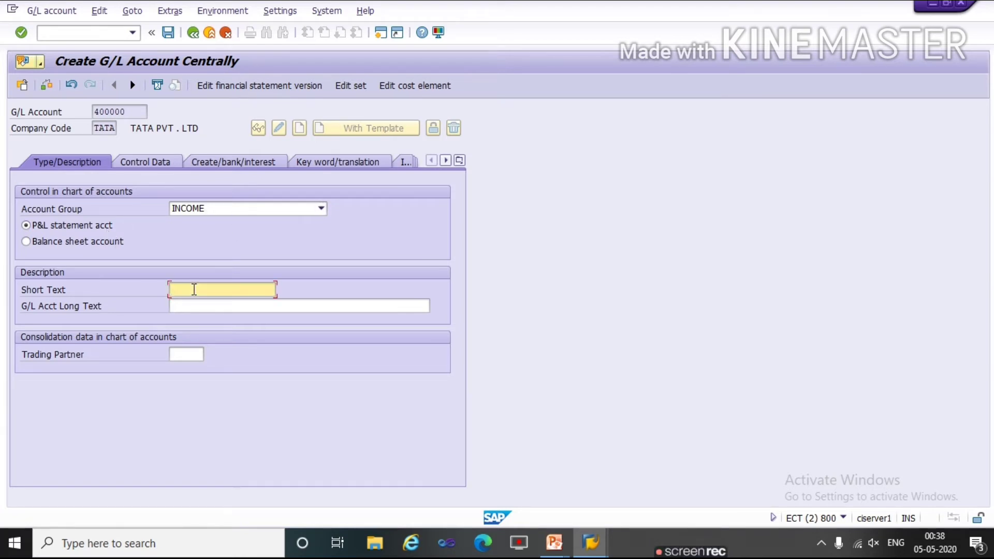
text(s)
key(BackSpace)
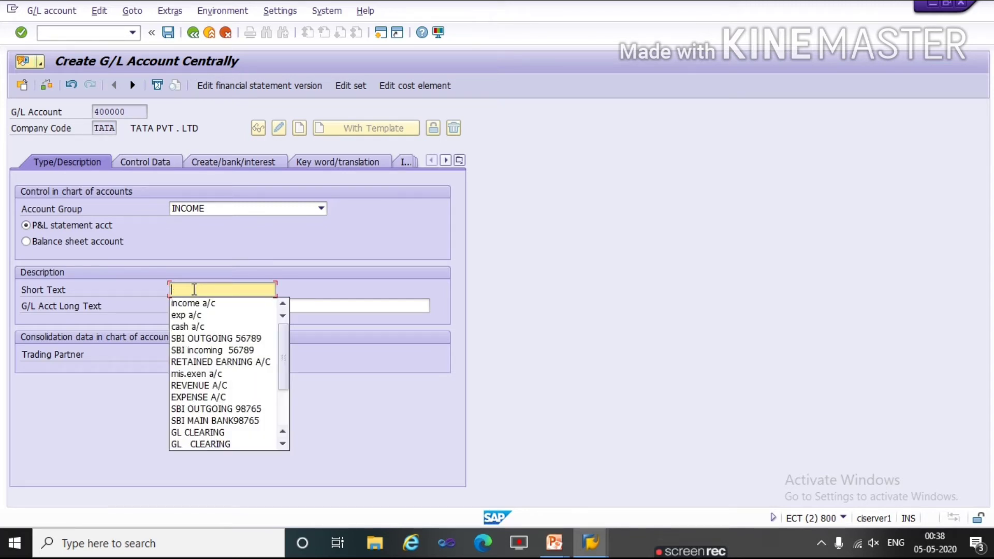
text(i)
key(Down)
key(Return)
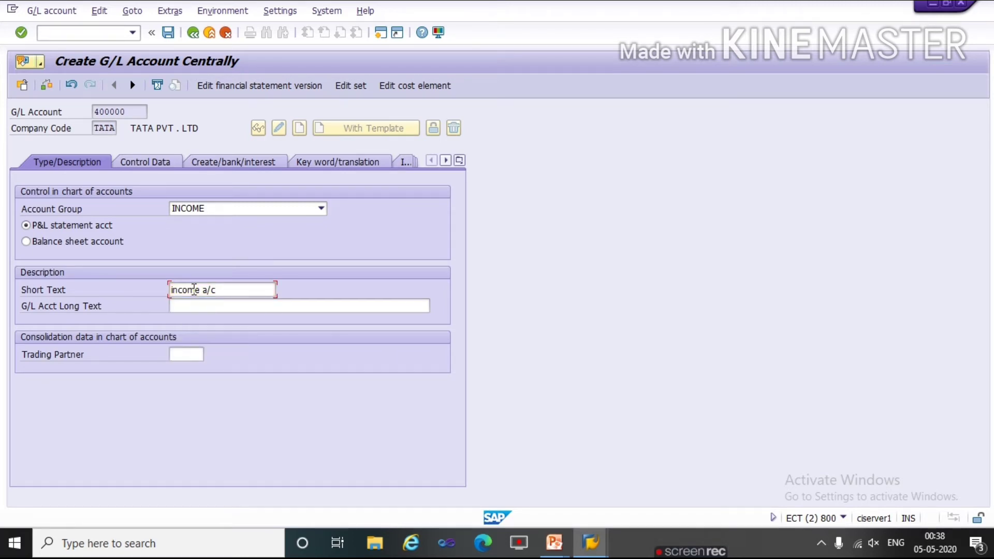
key(Tab)
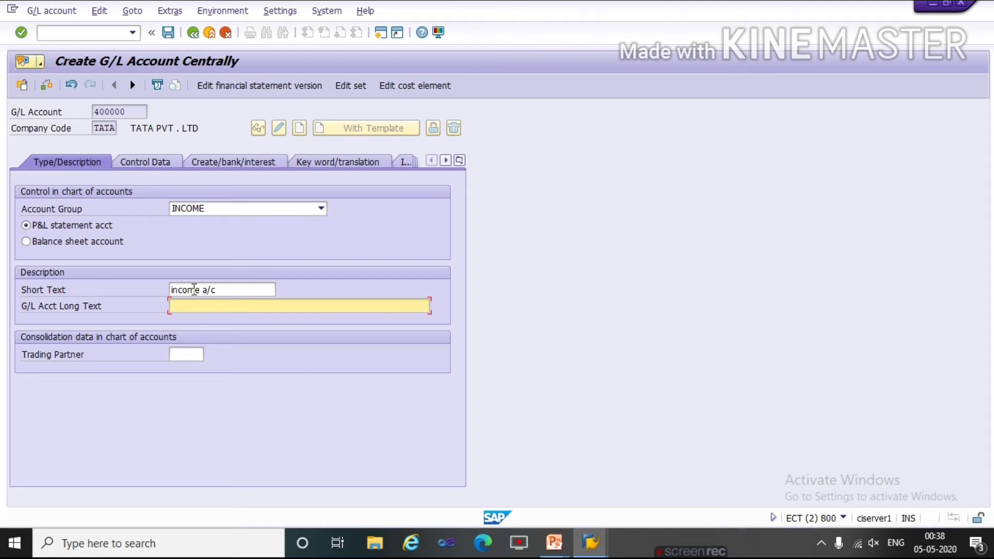
text(in)
key(Down)
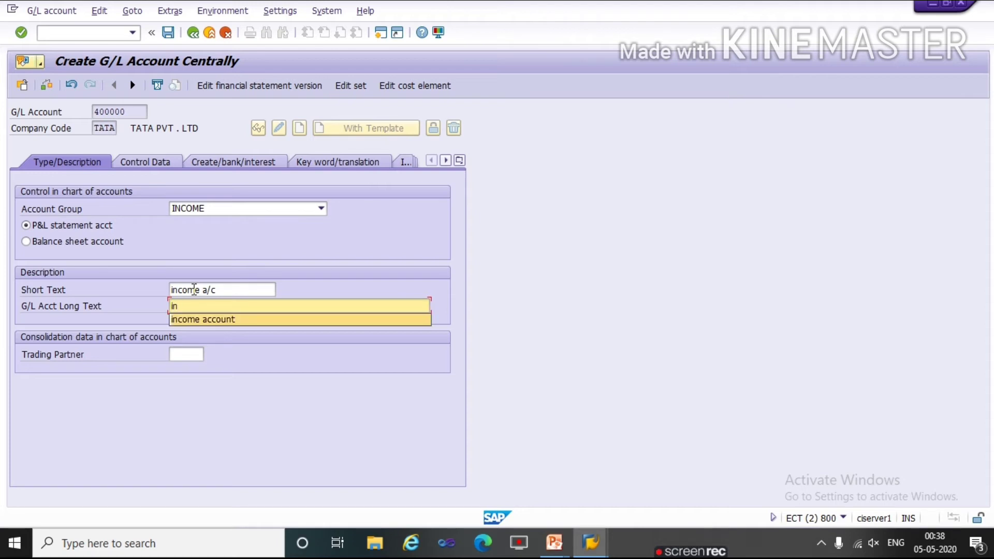
key(Return)
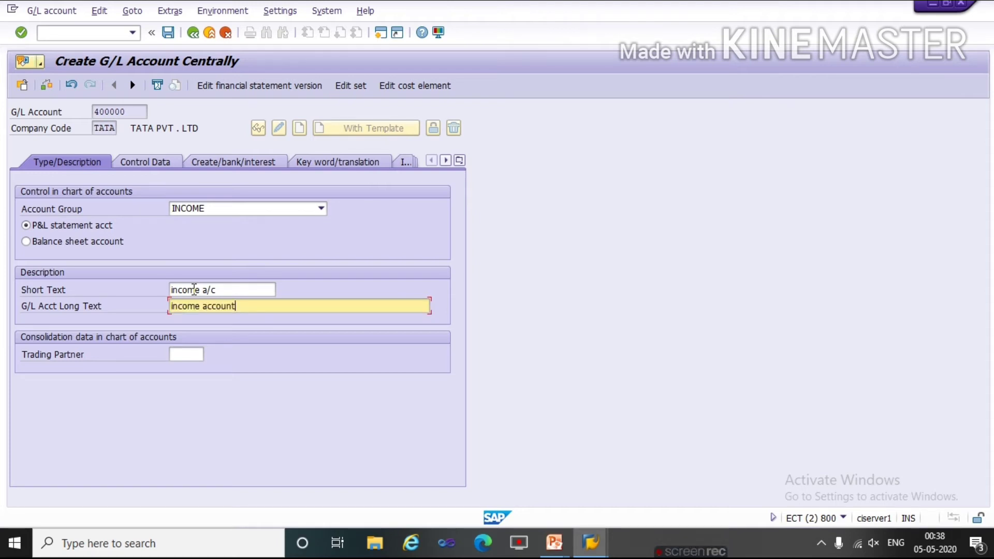
Enable line item display in the new account's control data
click(153, 161)
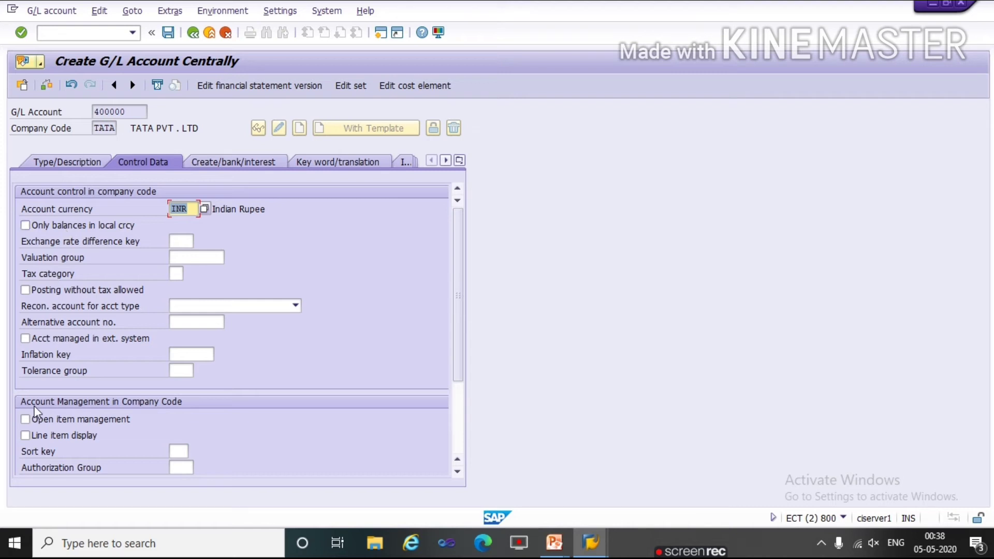
click(66, 437)
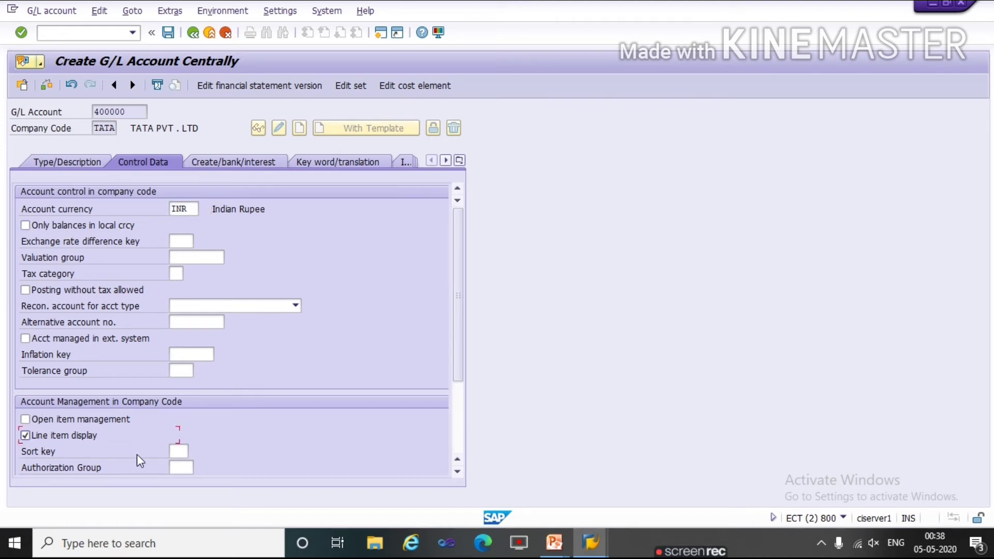
Set the sort key in the income account's control data to 001 (Posting date)
click(181, 450)
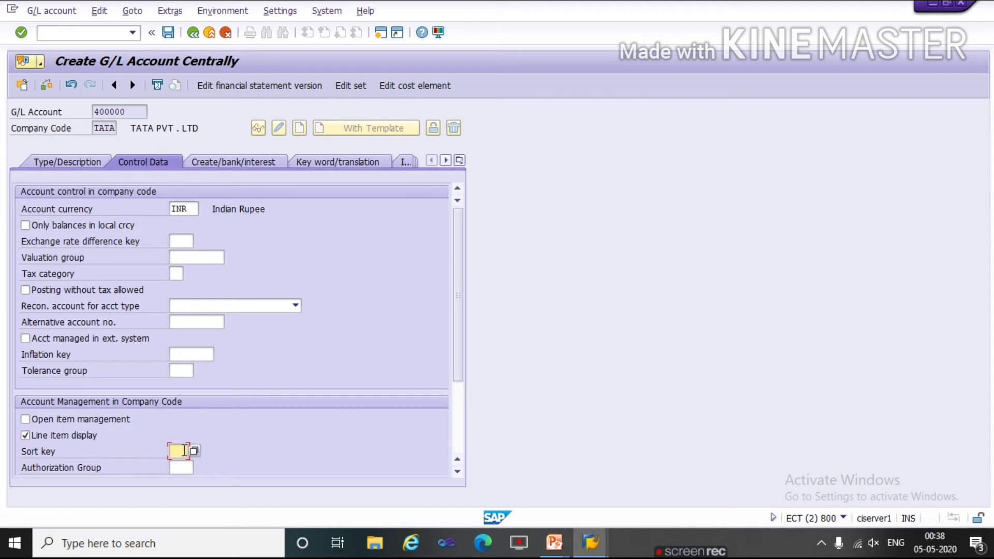
text(001)
key(Return)
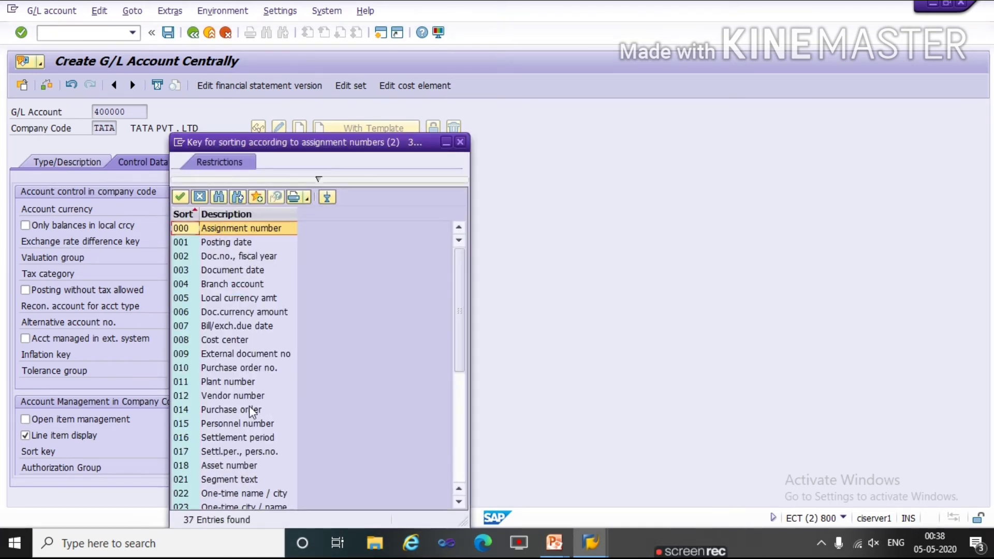
double_click(246, 241)
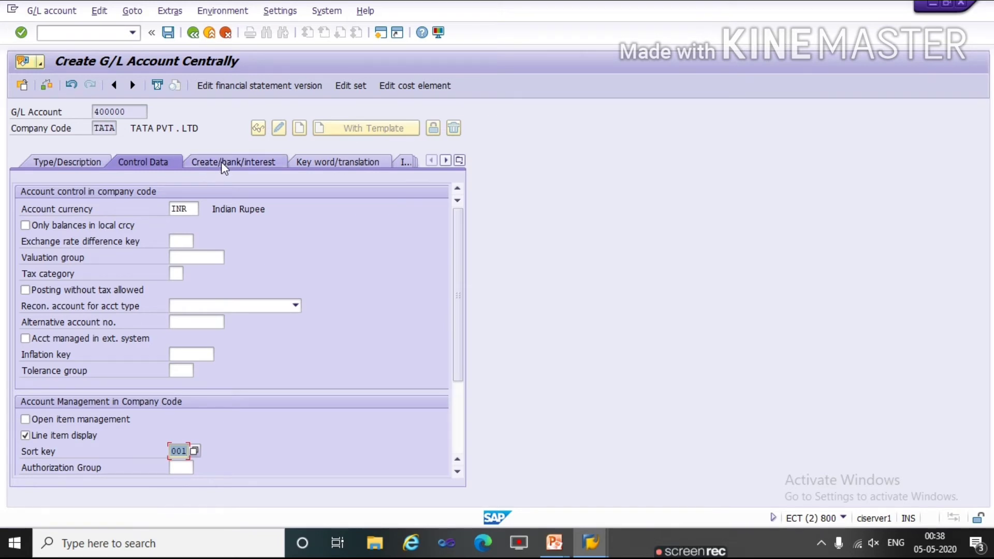
Set the field status group to G001 for document creation in the company code and save the income account
click(249, 160)
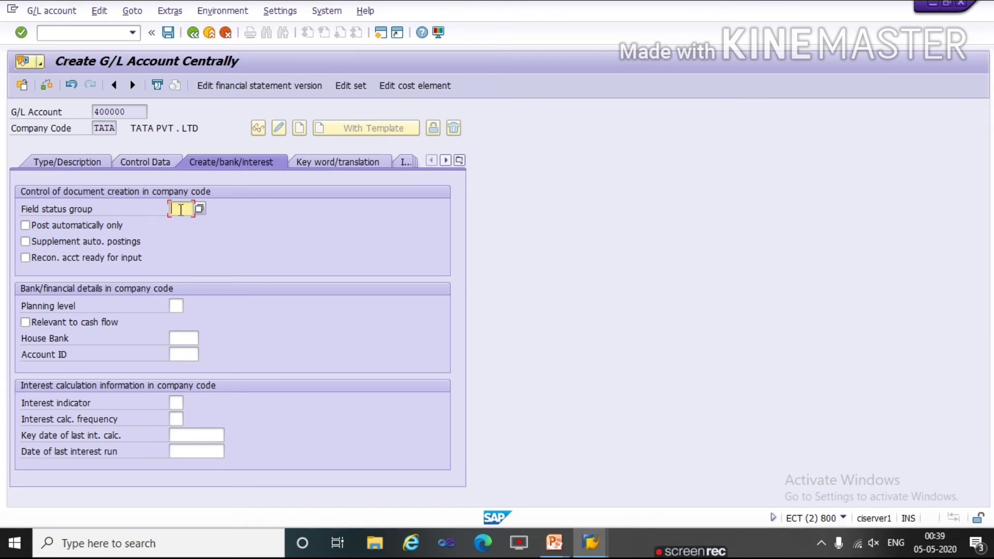
text(g001)
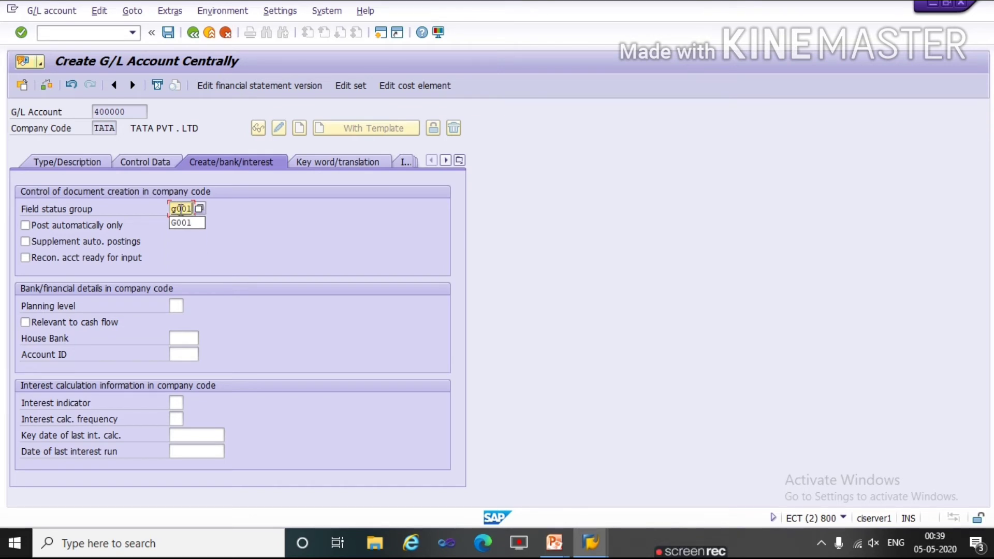
key(Return)
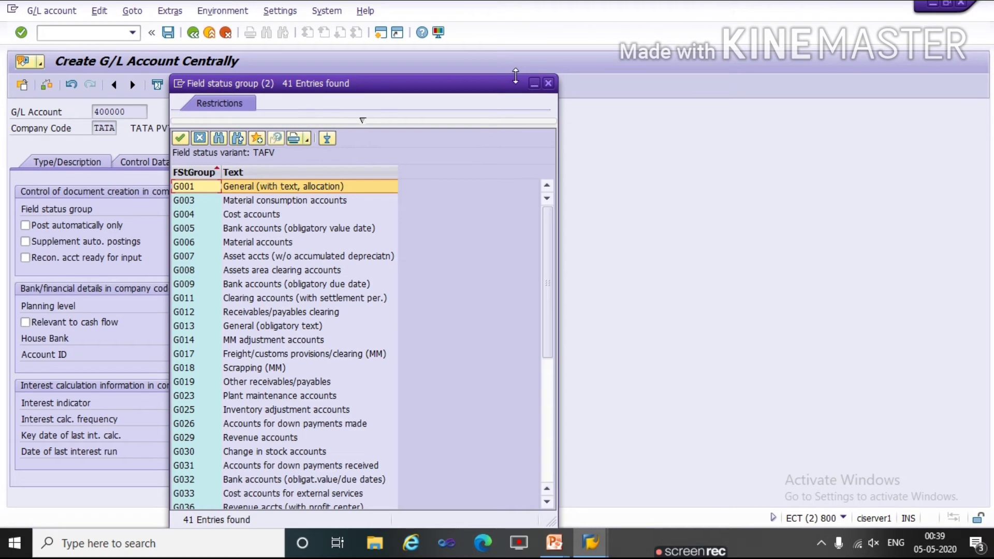
click(549, 83)
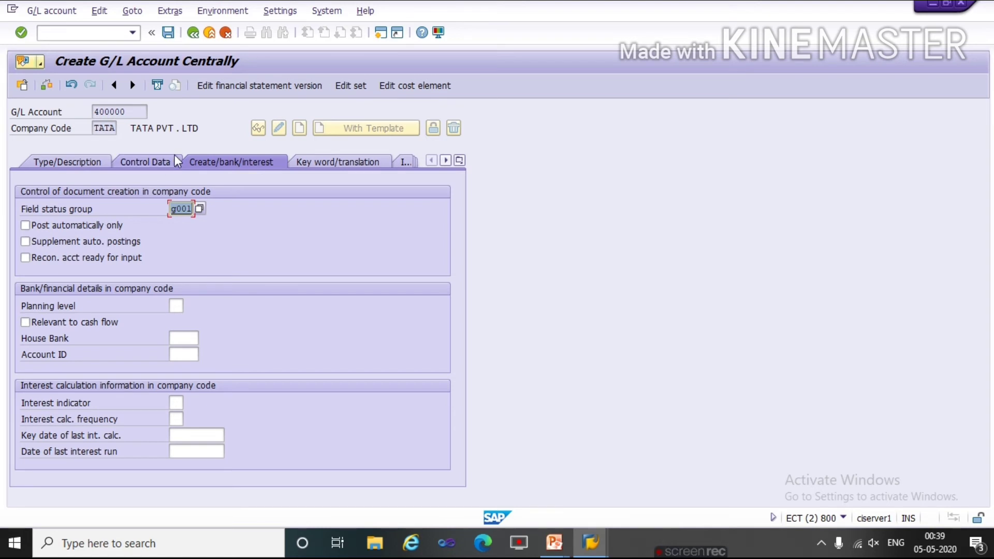
click(169, 32)
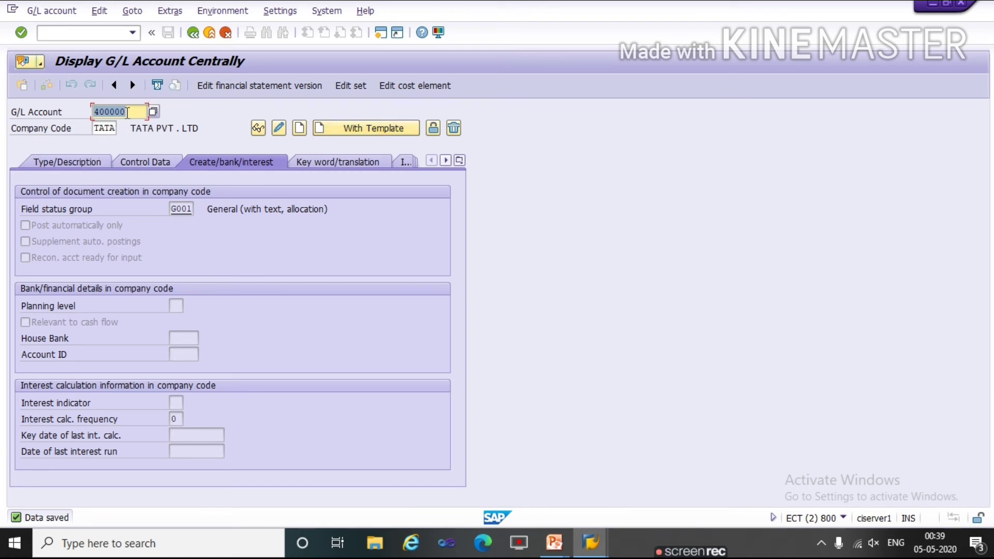
Clear the G/L account entry and copy the bank group's From acct number from the G/L account groups overview
key(BackSpace)
key(alt+Tab)
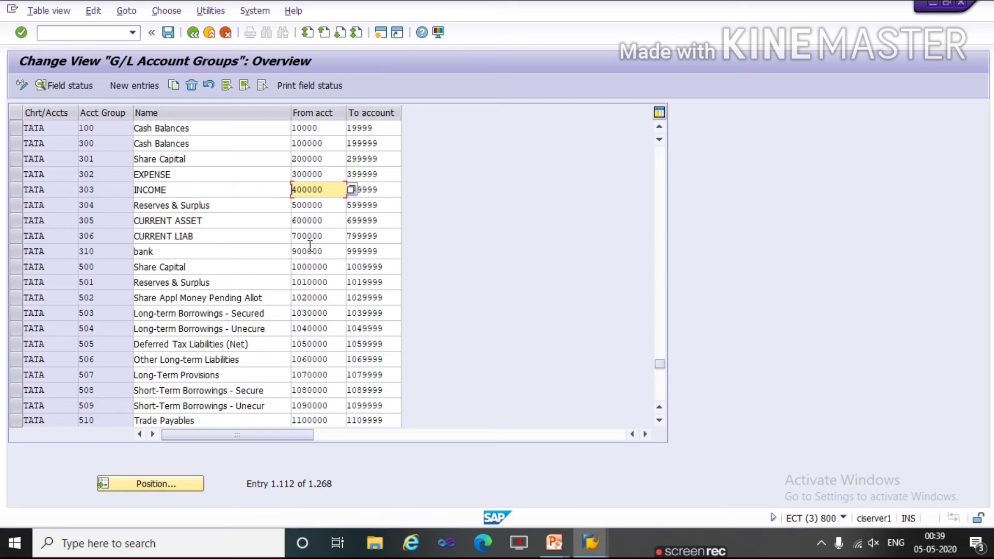
click(332, 250)
drag(332, 250, 254, 262)
key(ctrl+c)
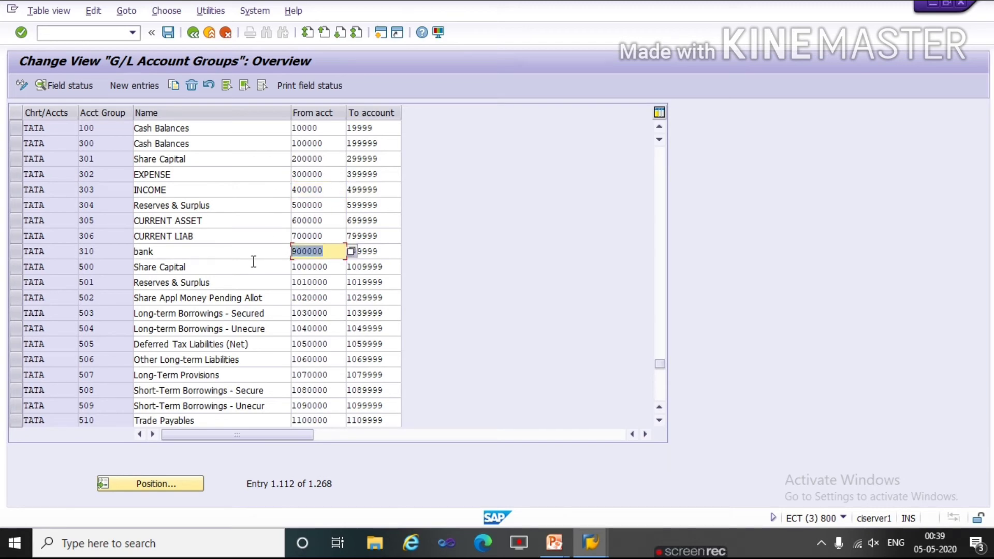
Return to the central G/L account session, enter the copied bank number as the G/L account and start creating it
key(Home)
key(alt+Tab)
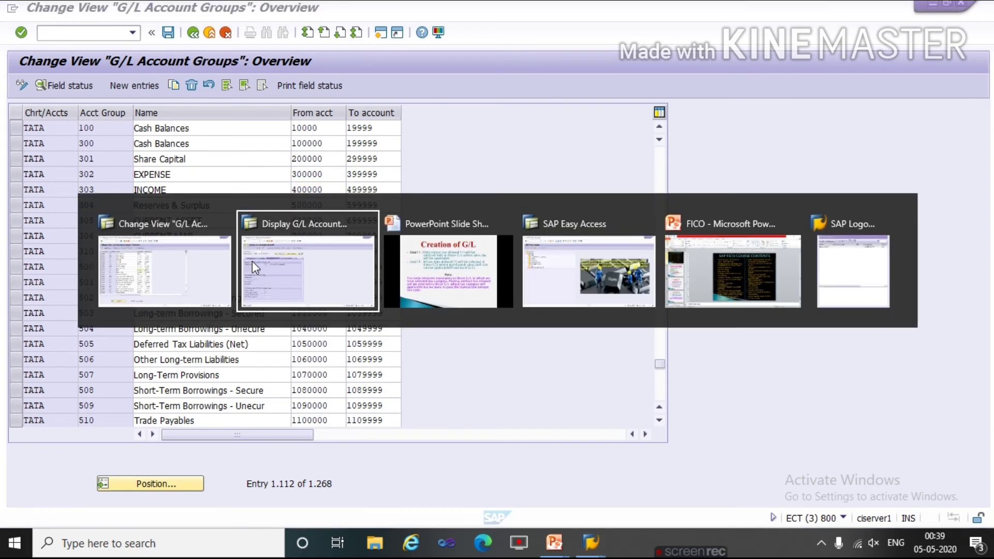
key(ctrl+v)
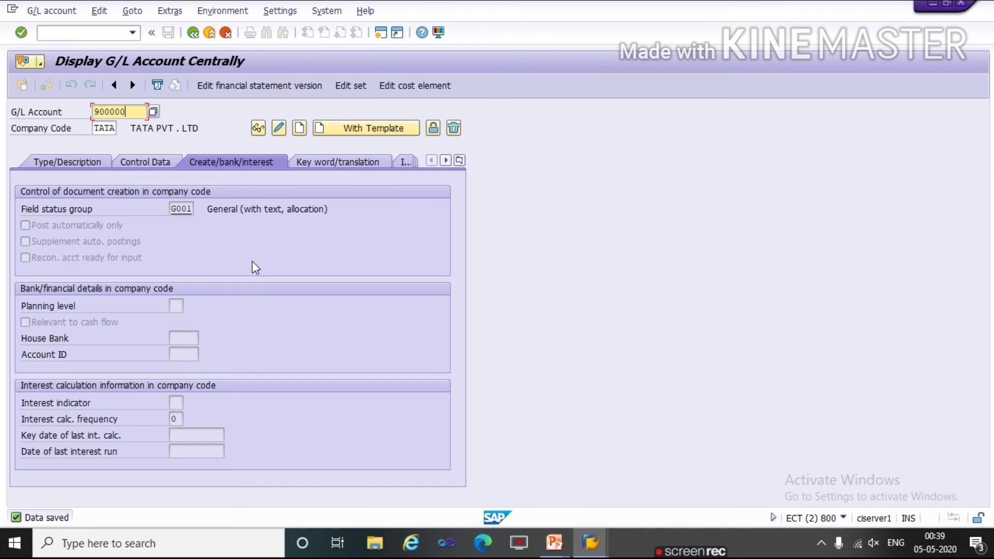
click(300, 129)
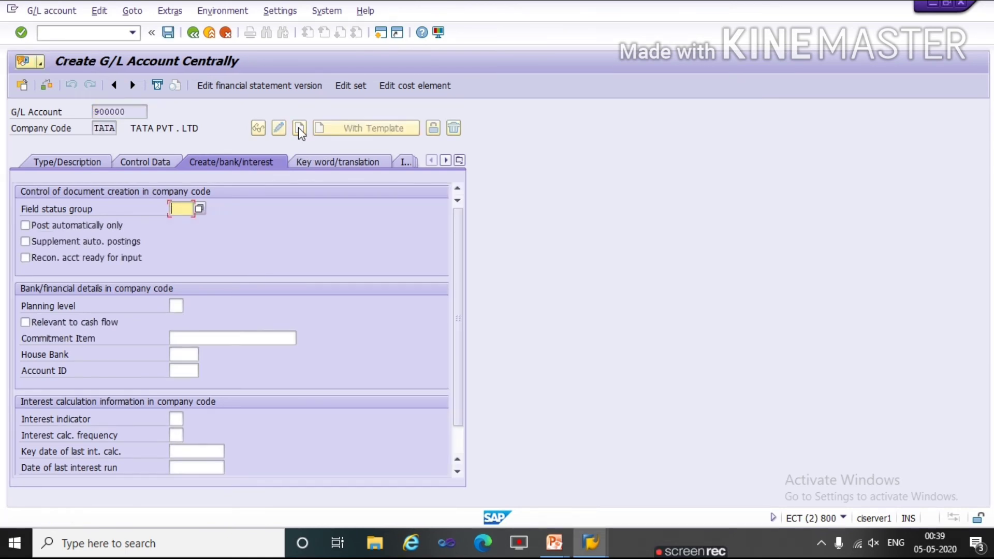
Assign the new account to the bank account group and mark it as a balance sheet account
click(78, 163)
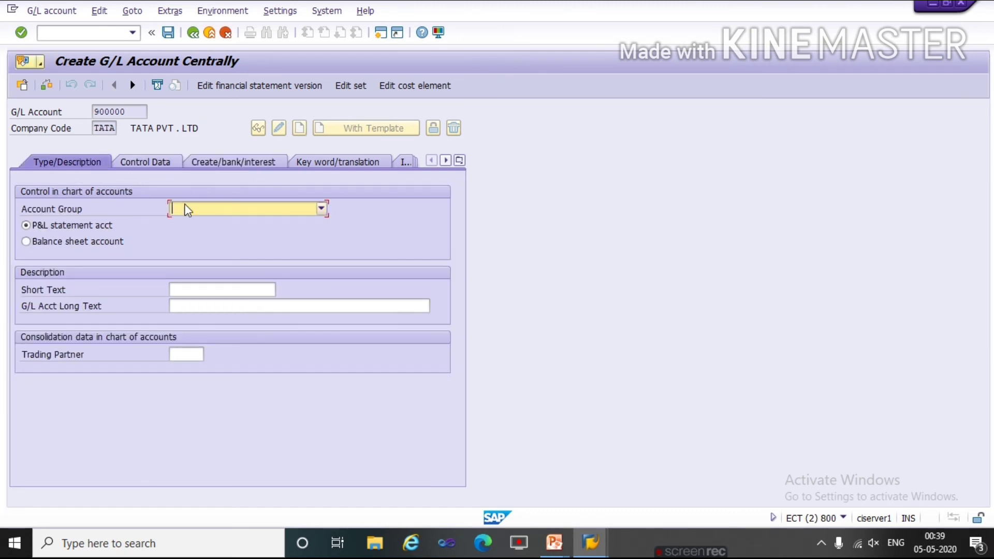
click(278, 209)
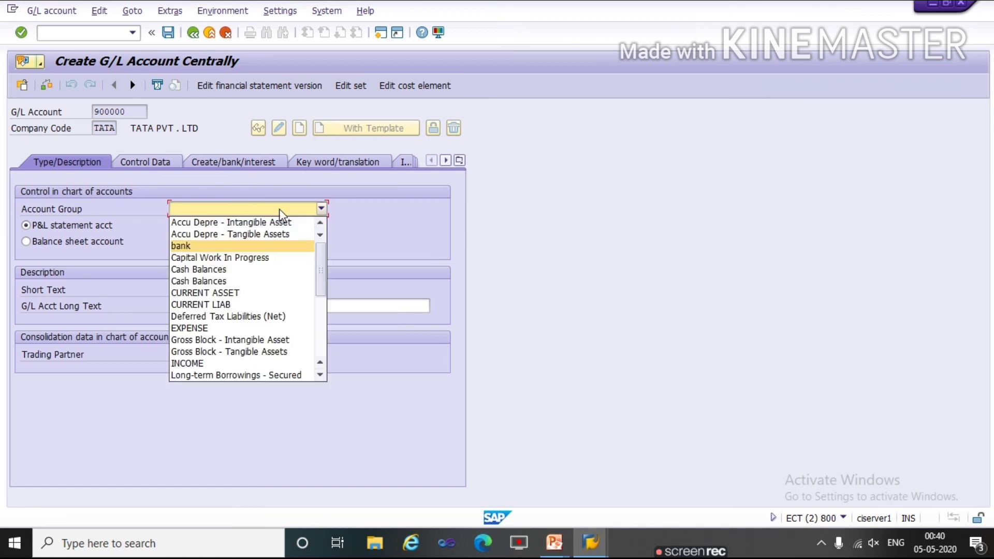
click(269, 245)
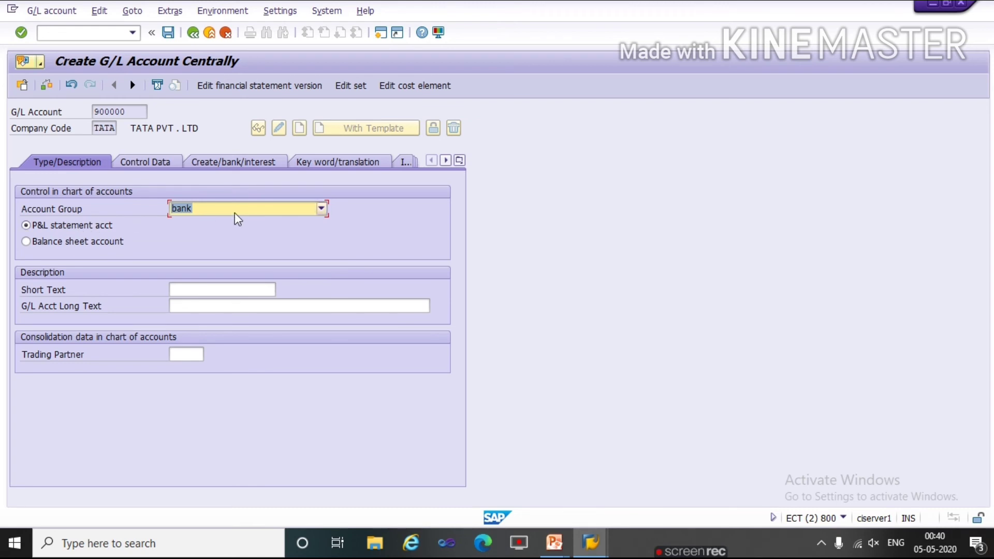
click(110, 242)
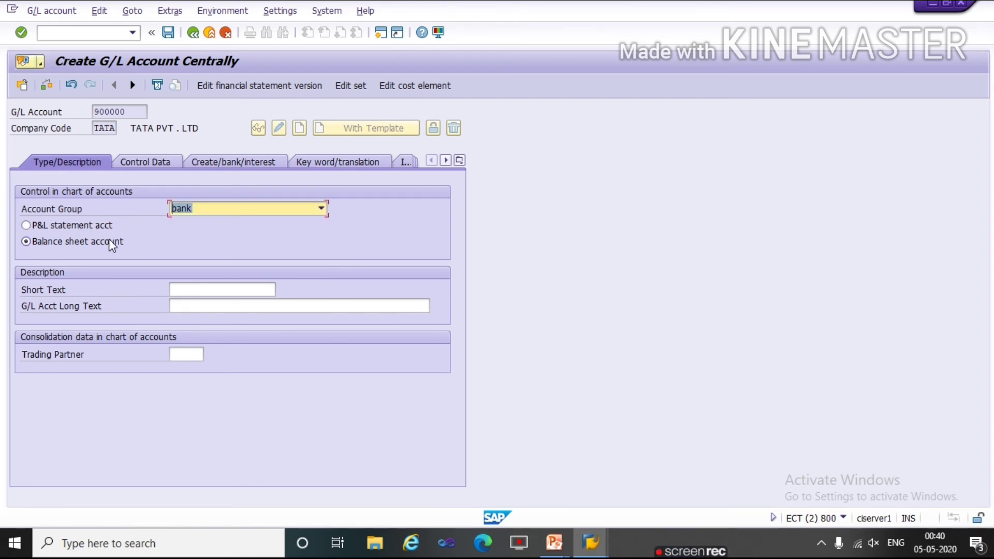
Fill in the short text with the first suggested SBI OUTGOING entry
click(191, 288)
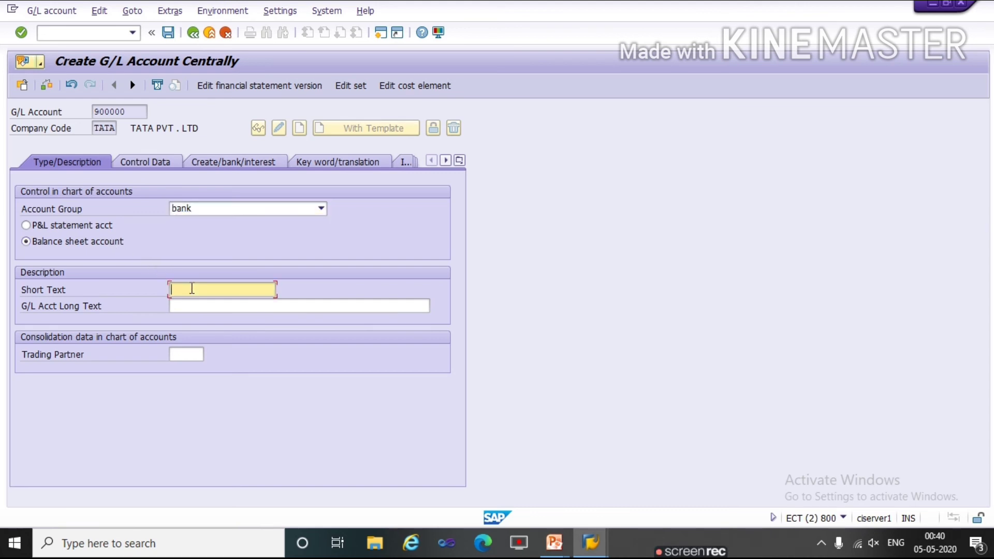
text(ban)
key(BackSpace)
key(BackSpace)
key(BackSpace)
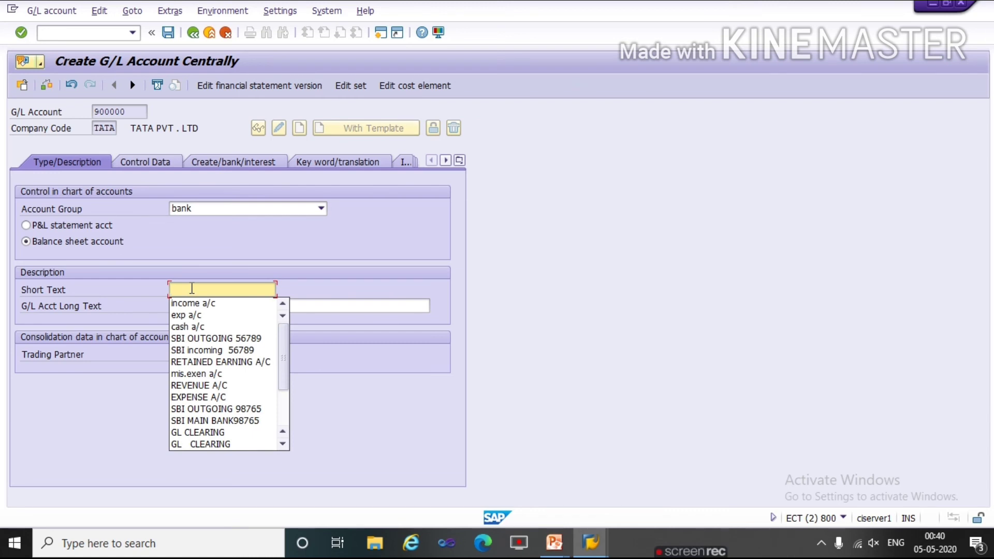
text(sbd)
key(BackSpace)
text(i)
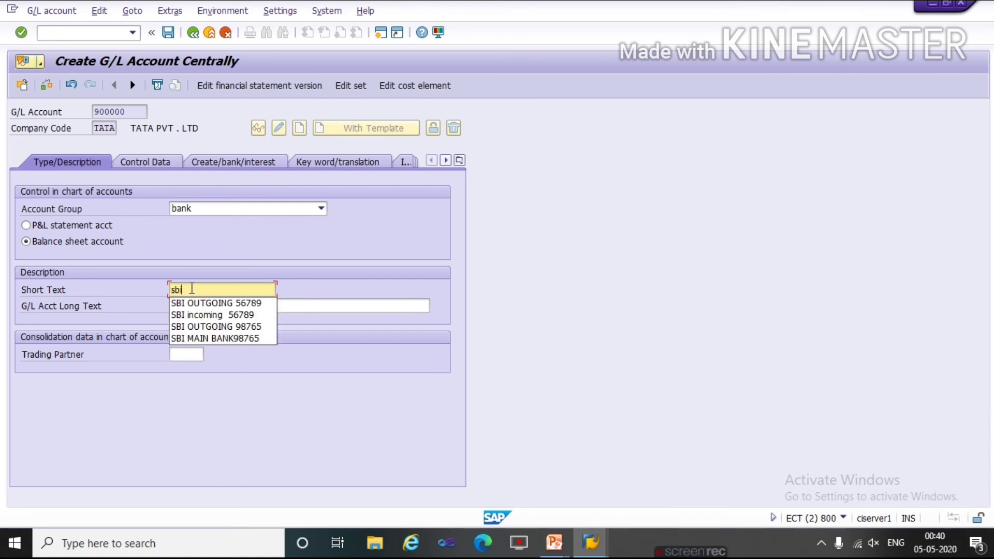
key(Down)
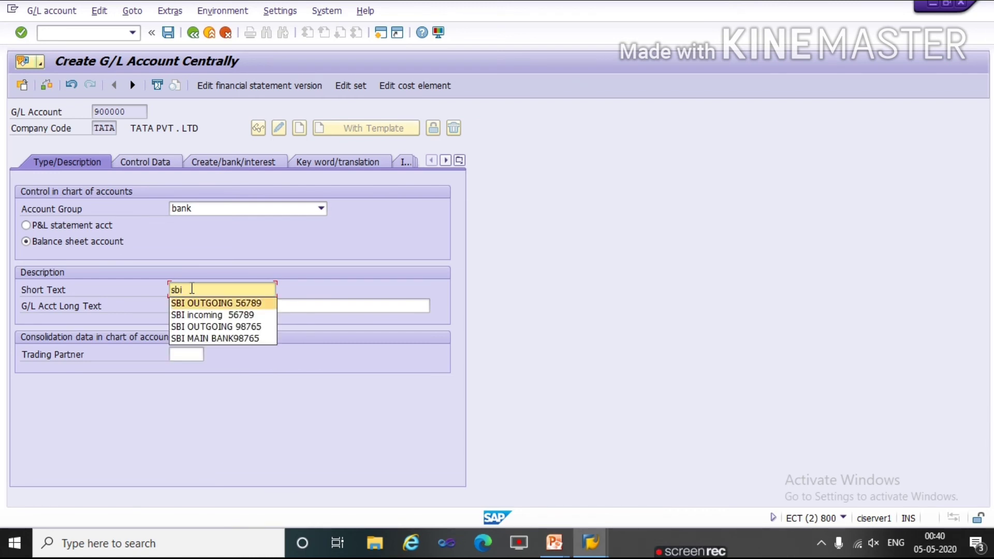
key(Return)
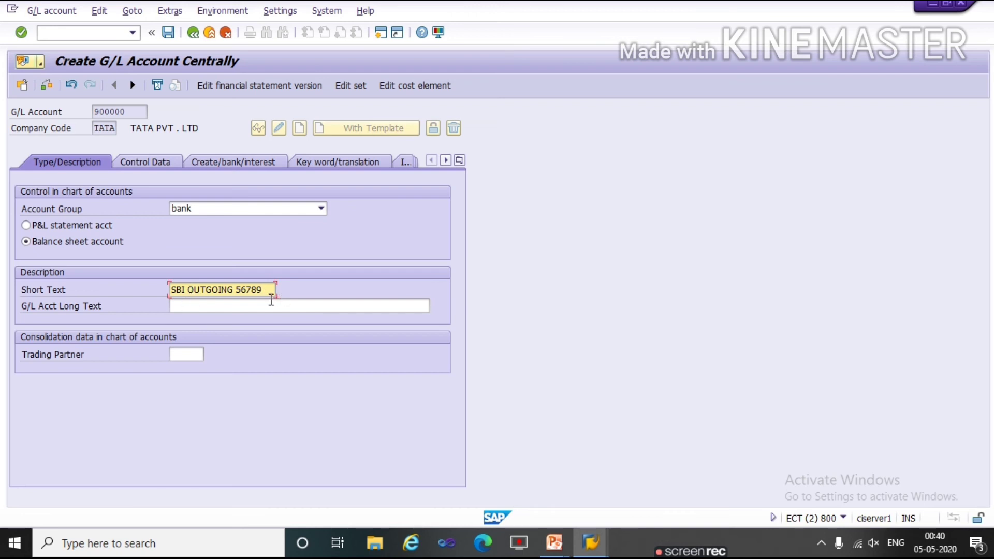
Fill in the G/L account long text with the suggested SBI OUTGOING BANK entry
click(226, 310)
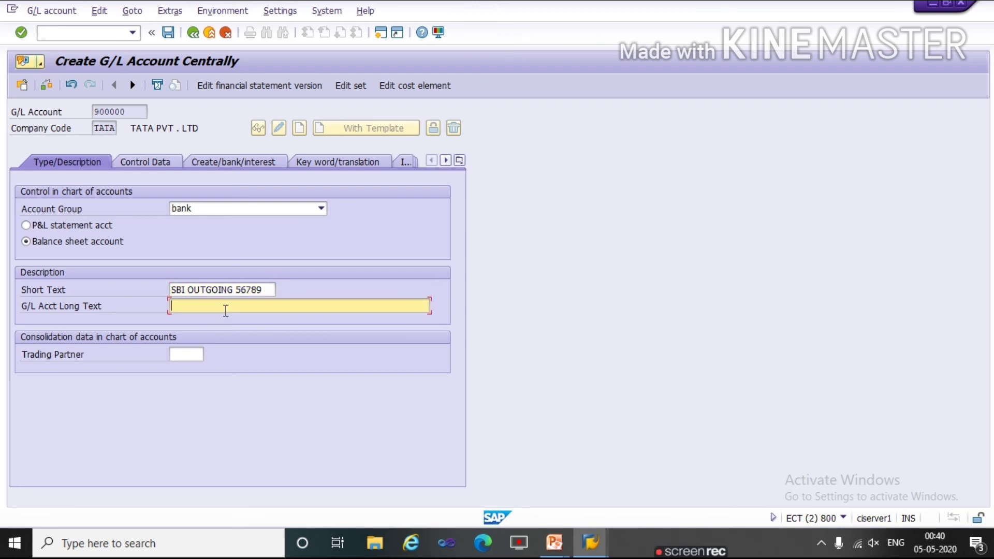
text(s)
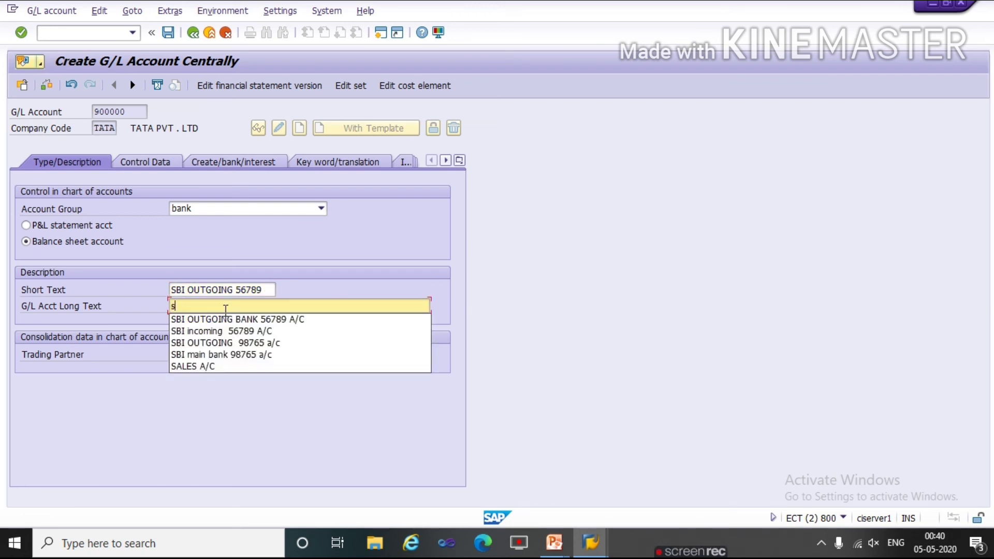
key(Down)
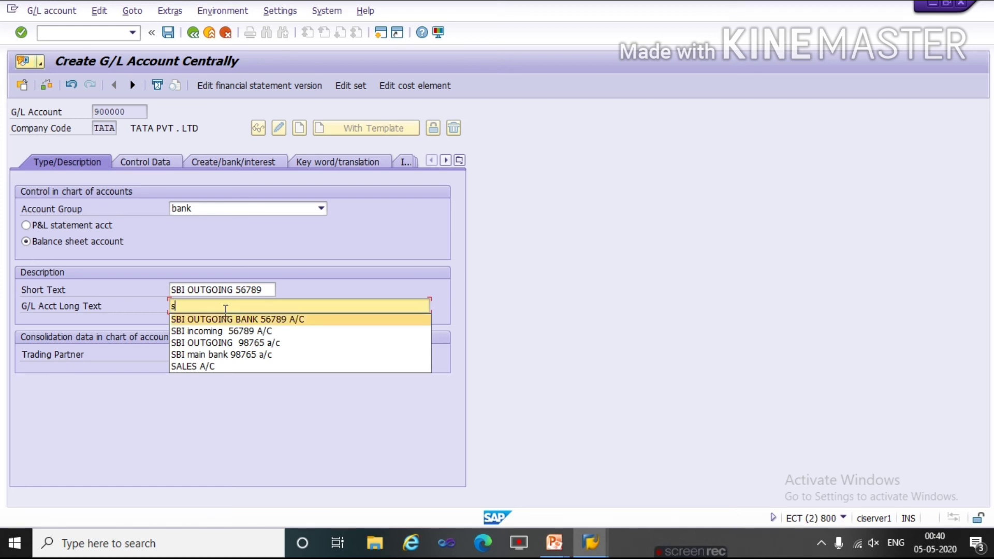
key(Return)
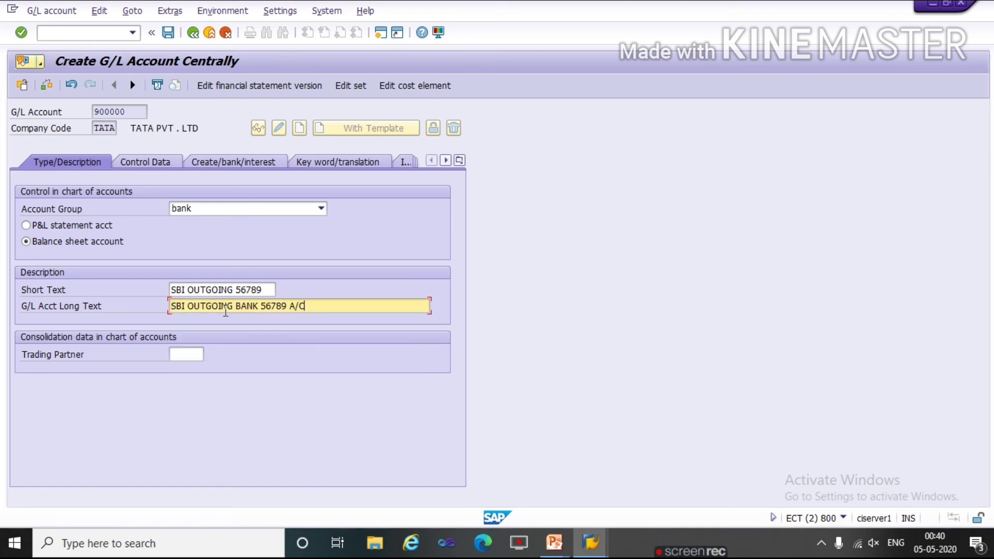
In the bank account's control data, enable only balances in local currency and line item display, and set the sort key to 001
click(149, 169)
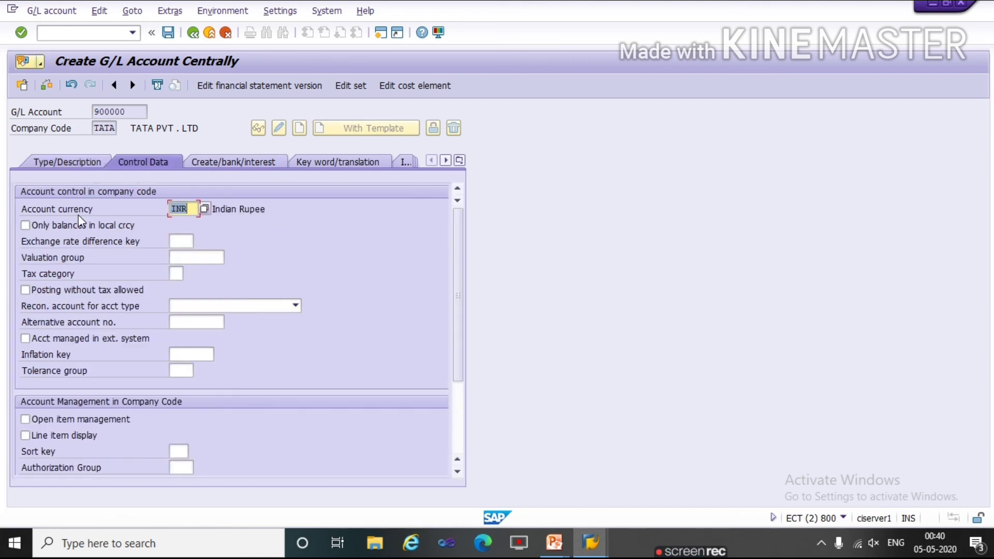
click(49, 225)
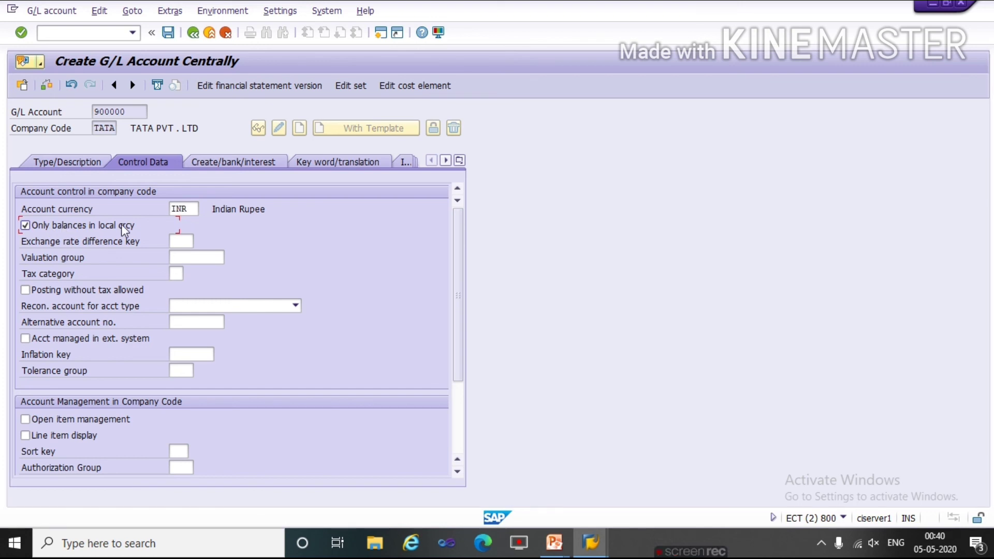
click(54, 438)
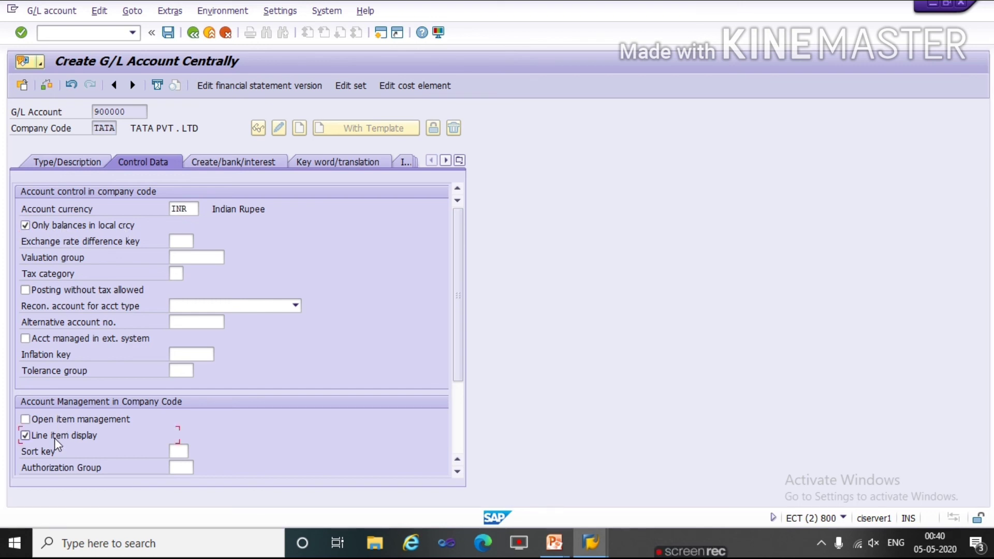
click(173, 449)
text(0)
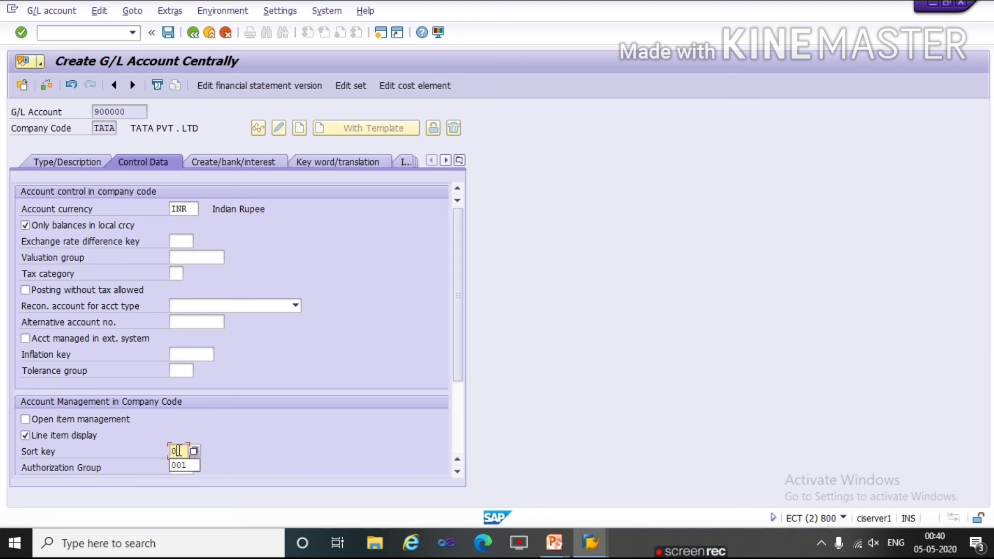
text(01)
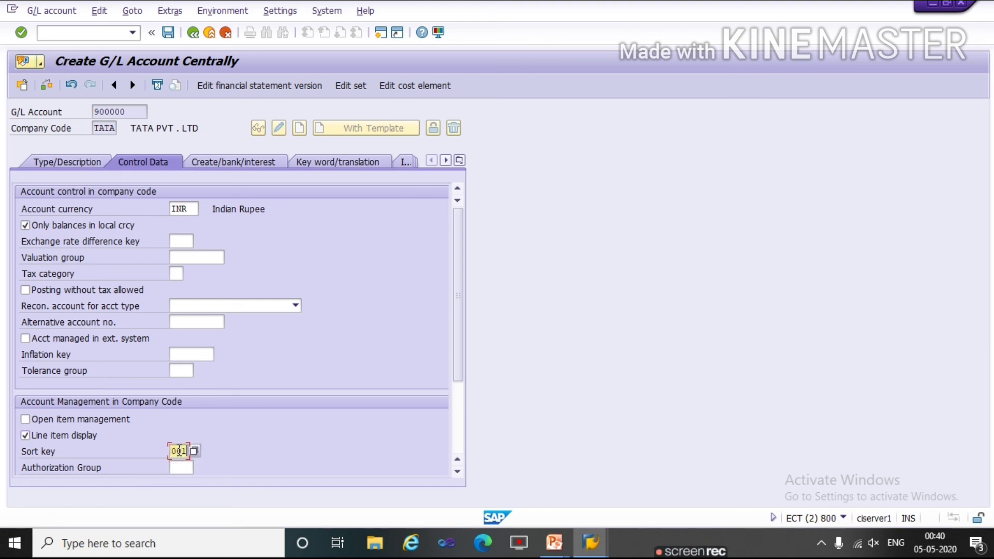
Set the field status group to G005, mark the bank account as relevant to cash flow and save it
click(248, 165)
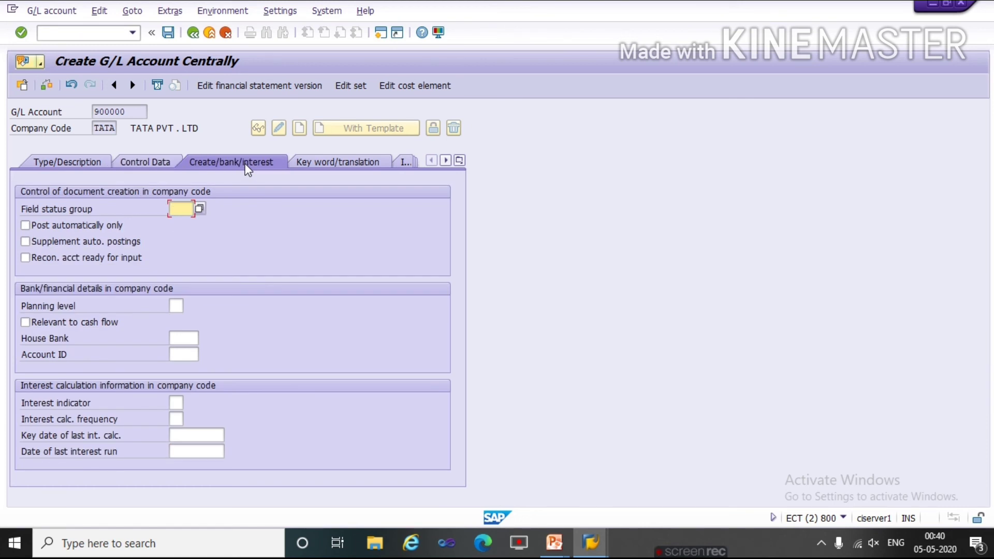
text(g0)
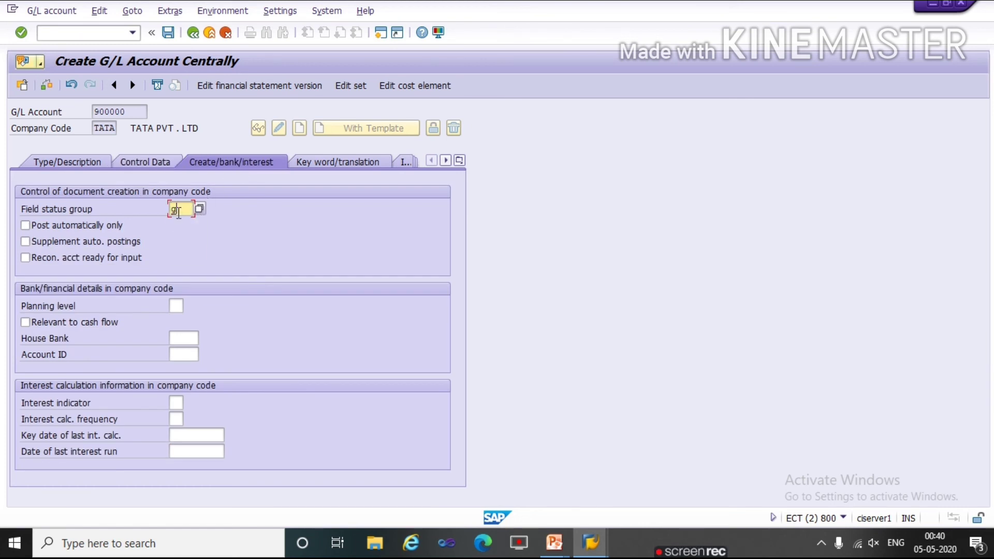
text(0)
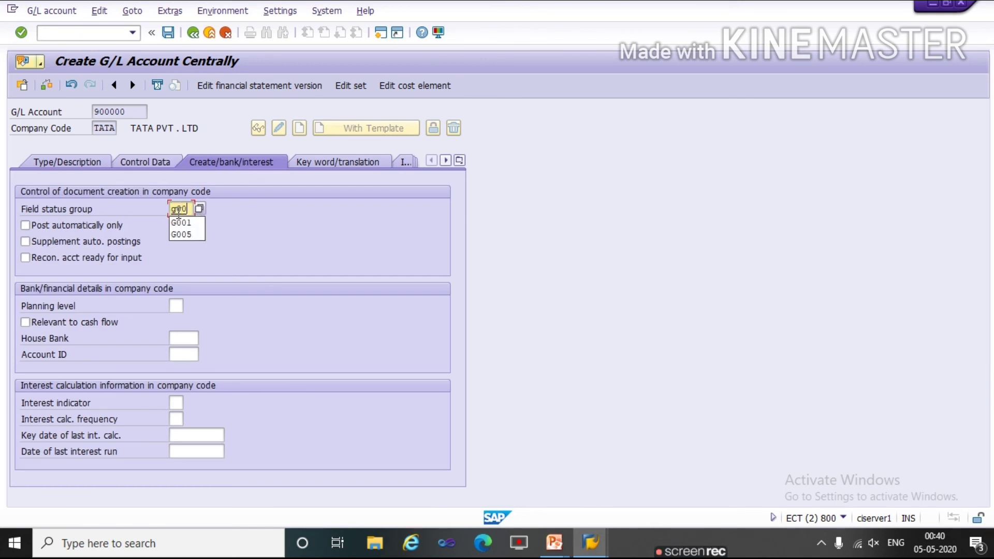
text(5)
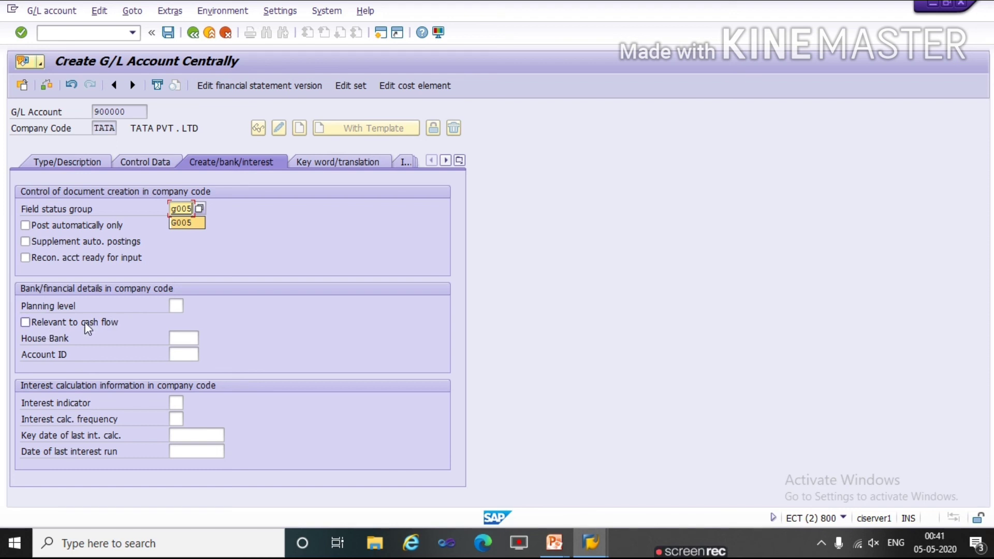
click(23, 323)
click(24, 323)
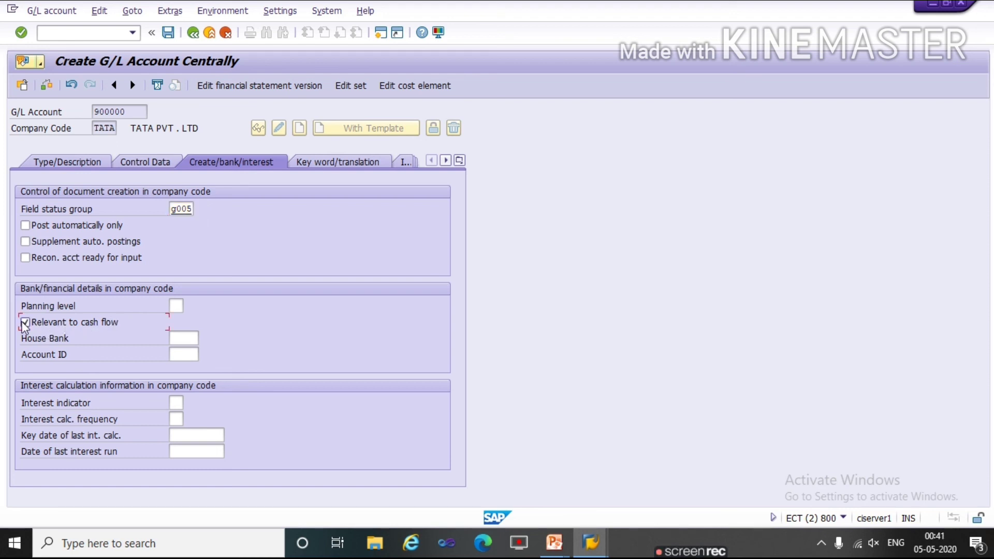
click(168, 33)
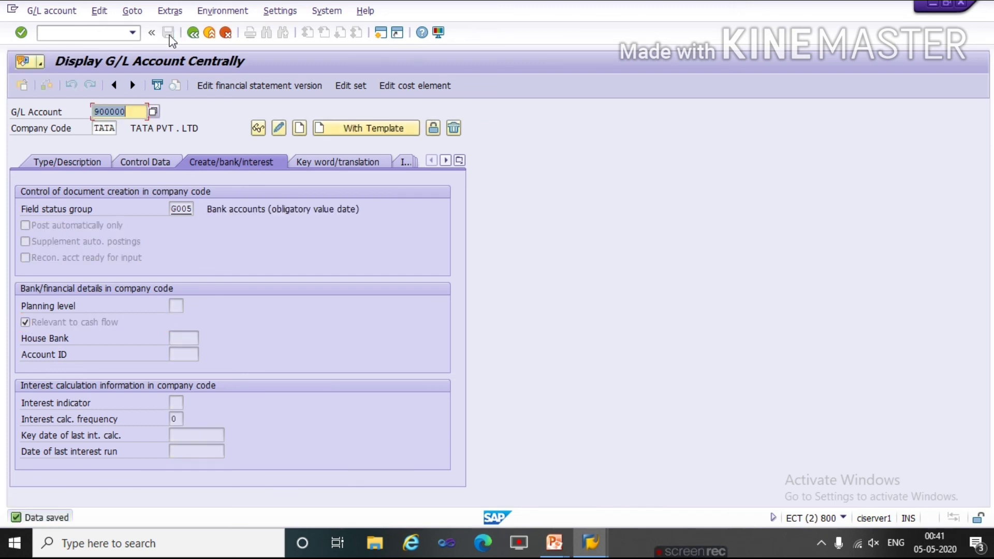